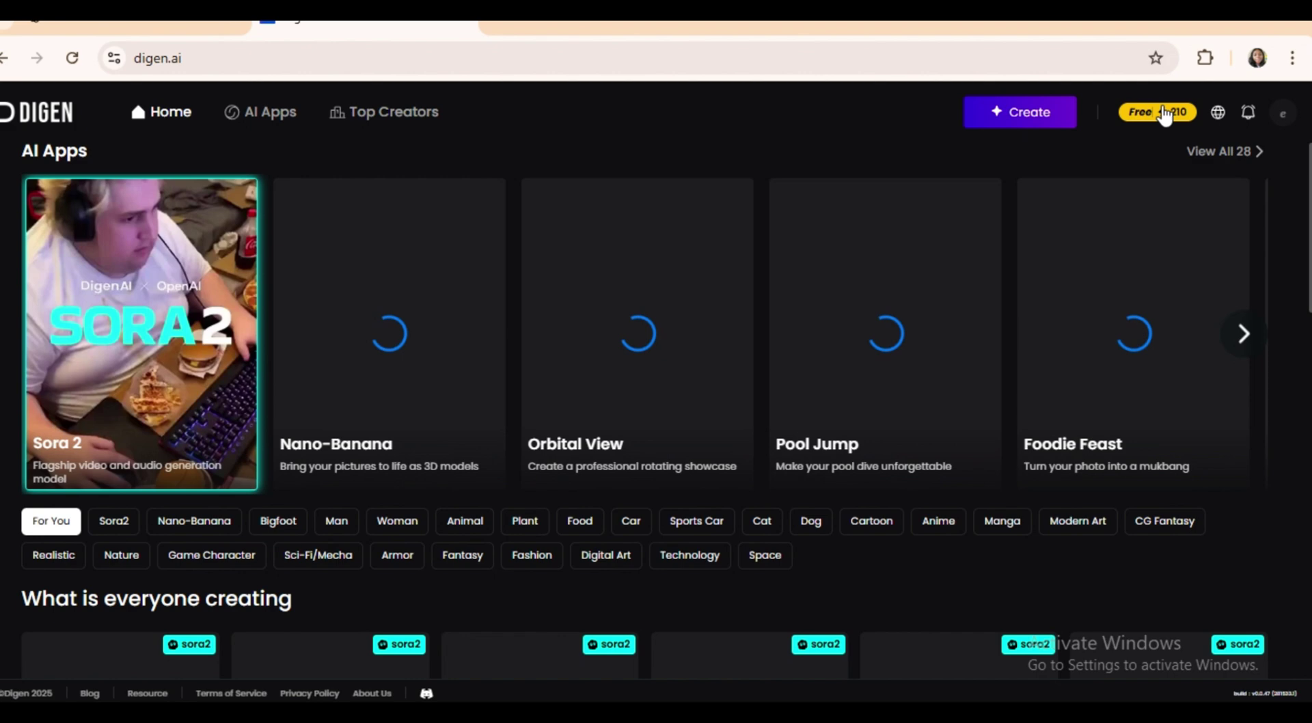
- Open Digen's Unlimited Sora2 generator, leaving the image-upload menu closed
left_click(1006, 112)
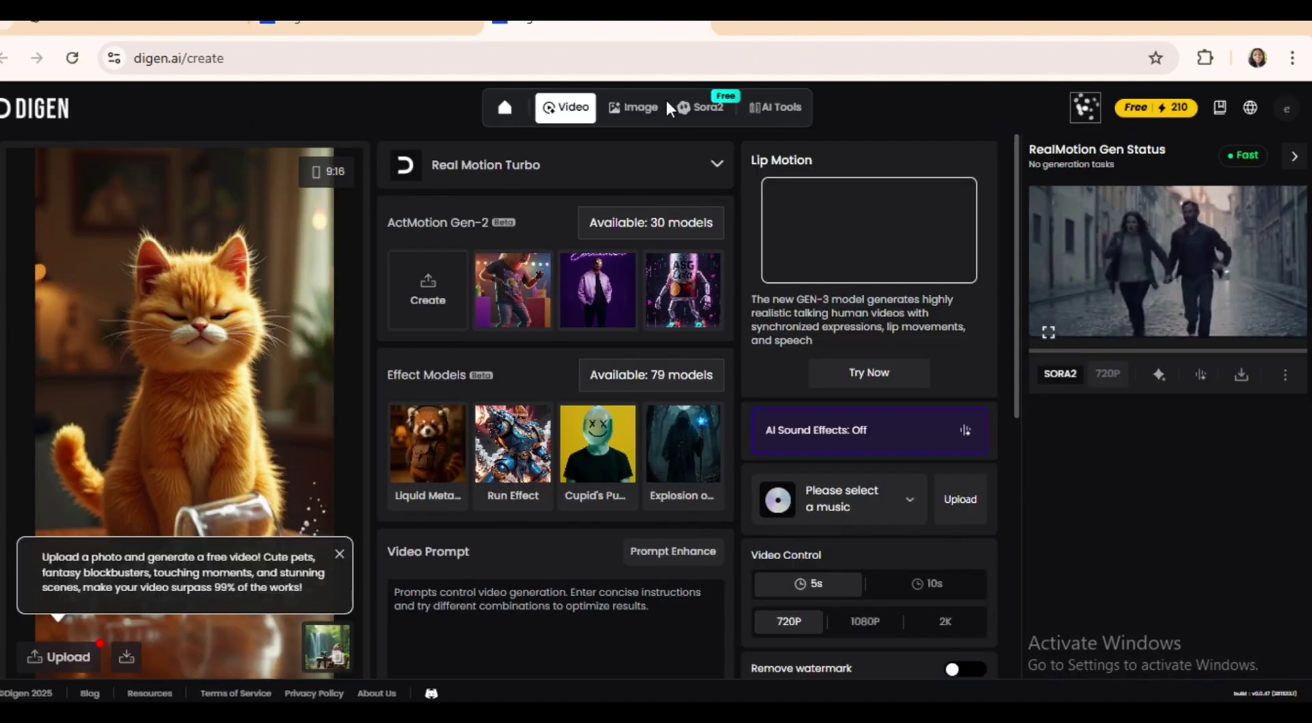
left_click(697, 112)
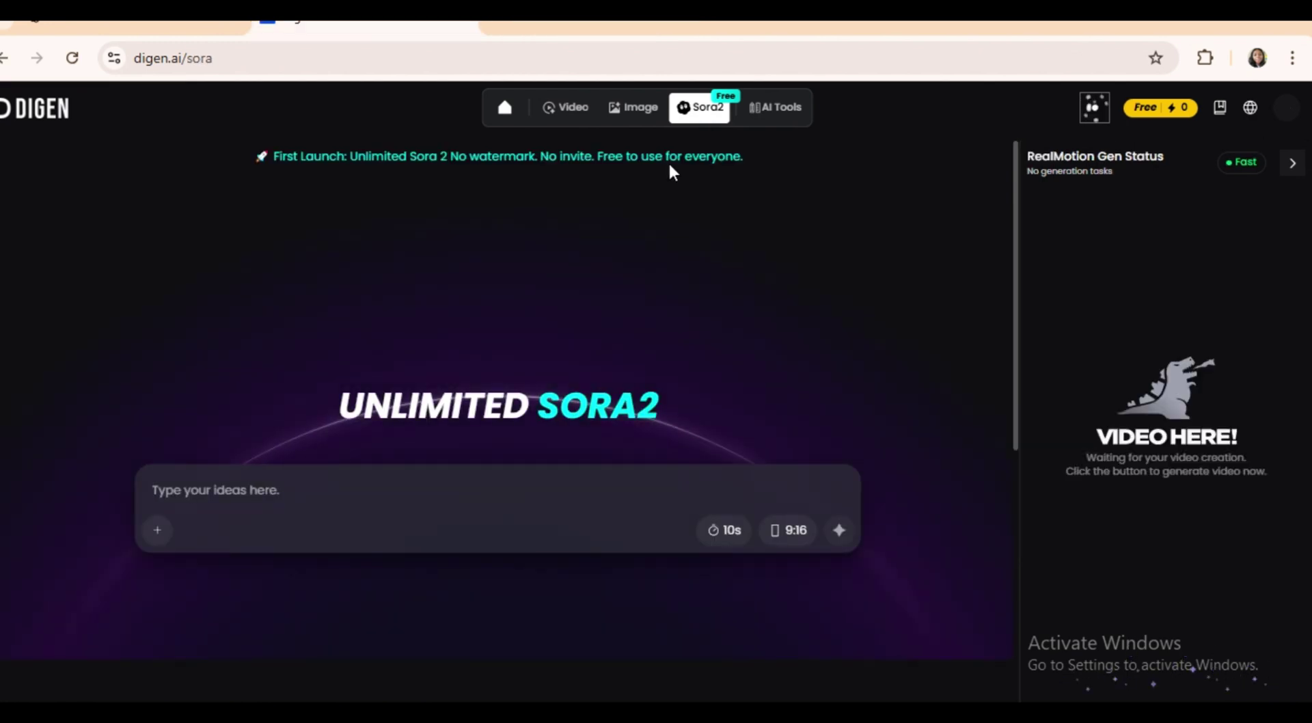
left_click(156, 533)
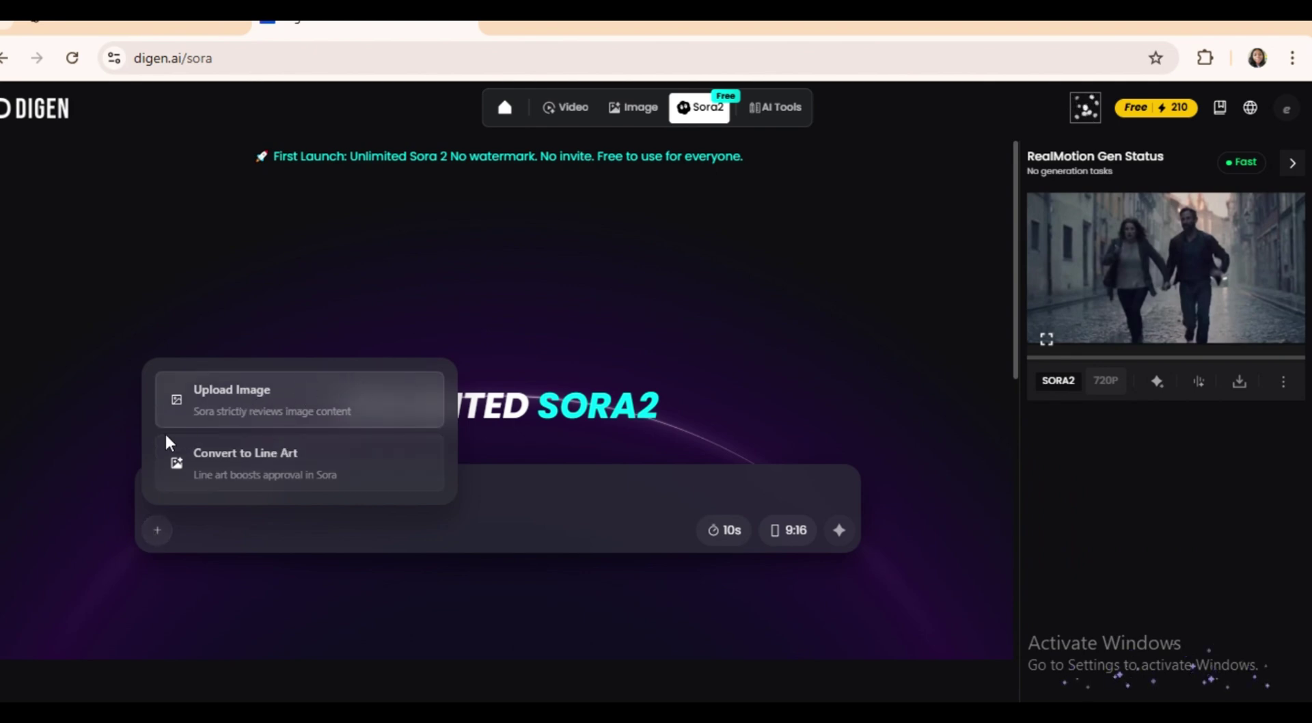
left_click(282, 482)
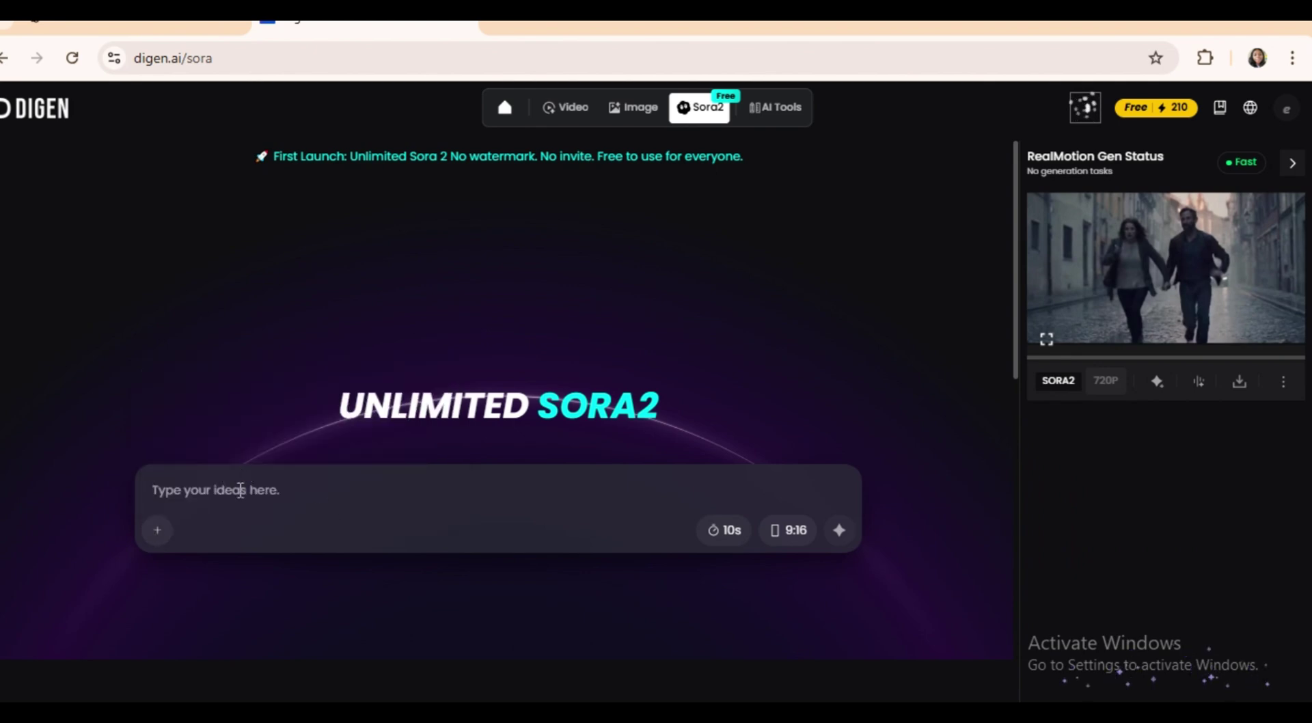
- Paste the luxury bar couple prompt and generate a 10-second 16:9 Sora 2 clip
key("ctrl+v")
left_click(730, 639)
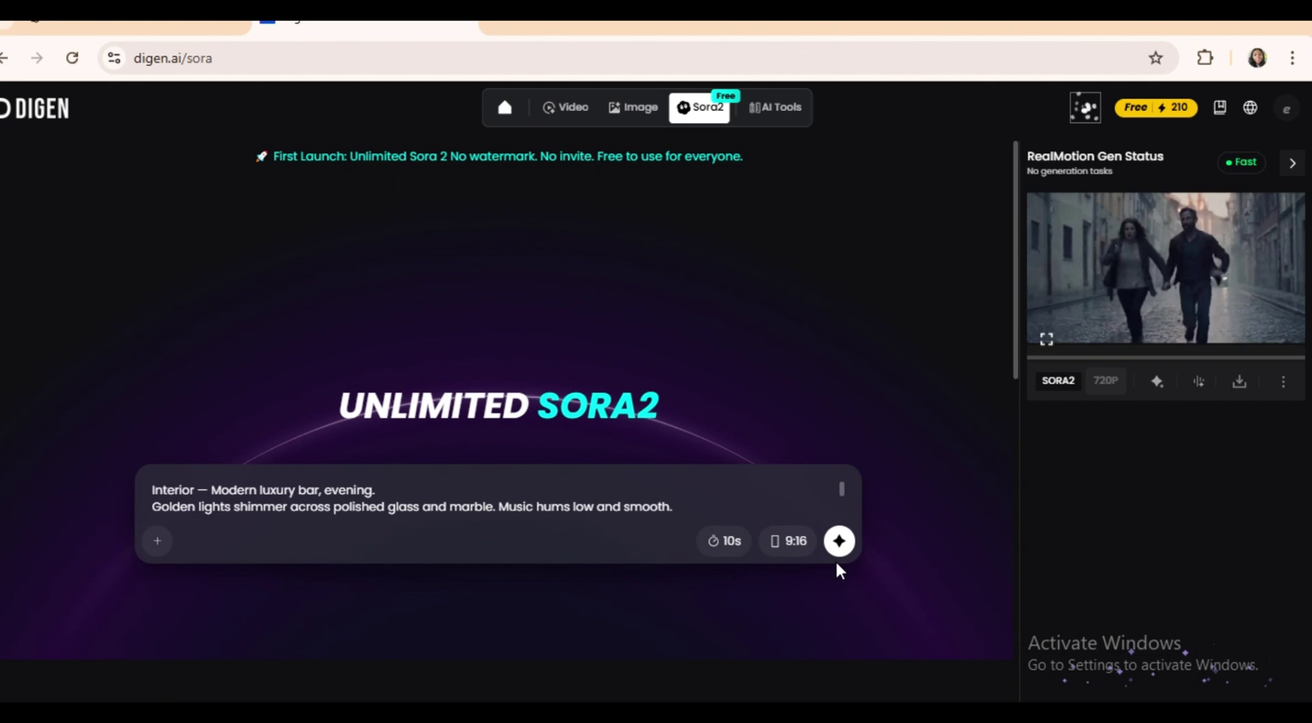
left_click(731, 543)
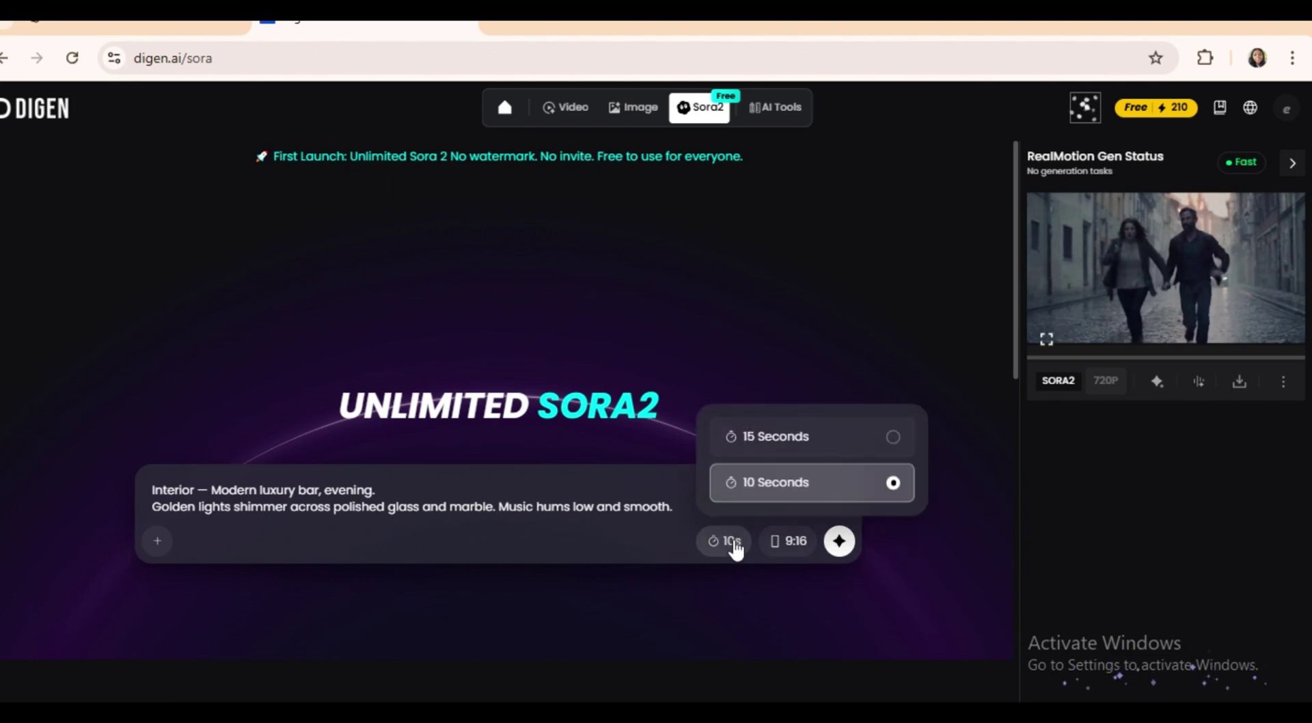
left_click(836, 491)
left_click(786, 541)
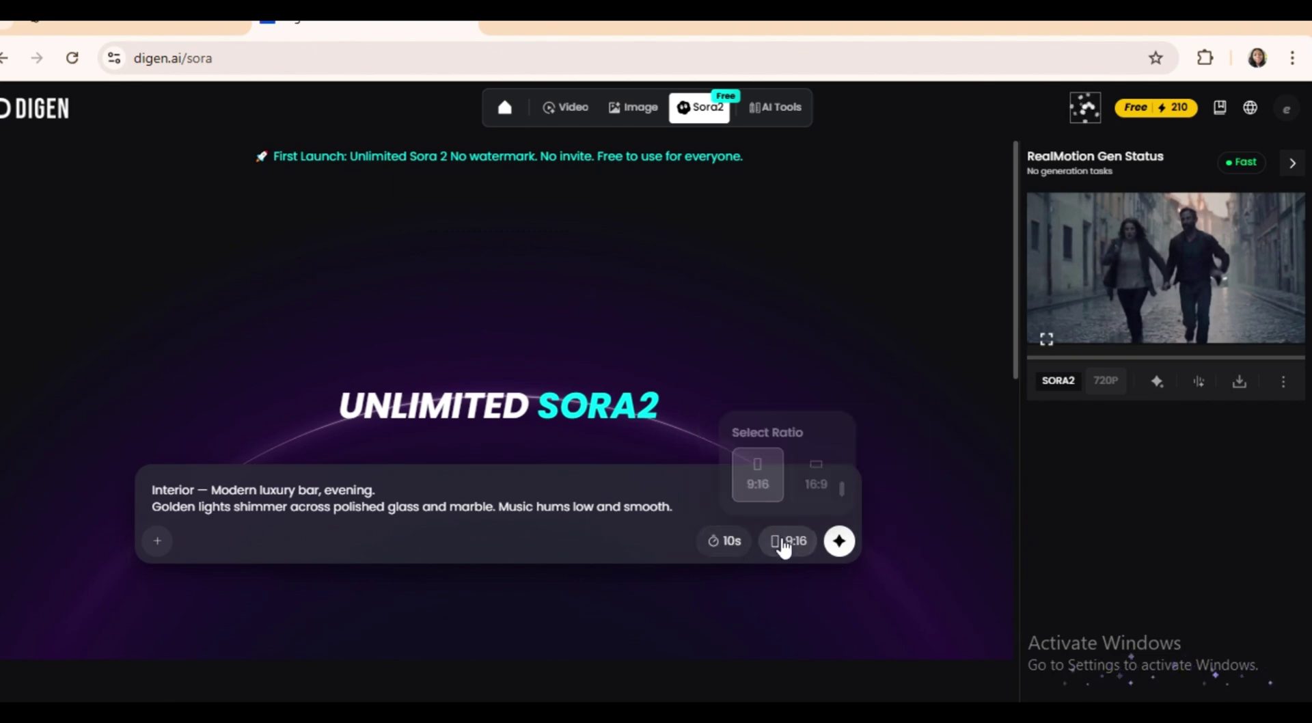
left_click(816, 474)
left_click(839, 540)
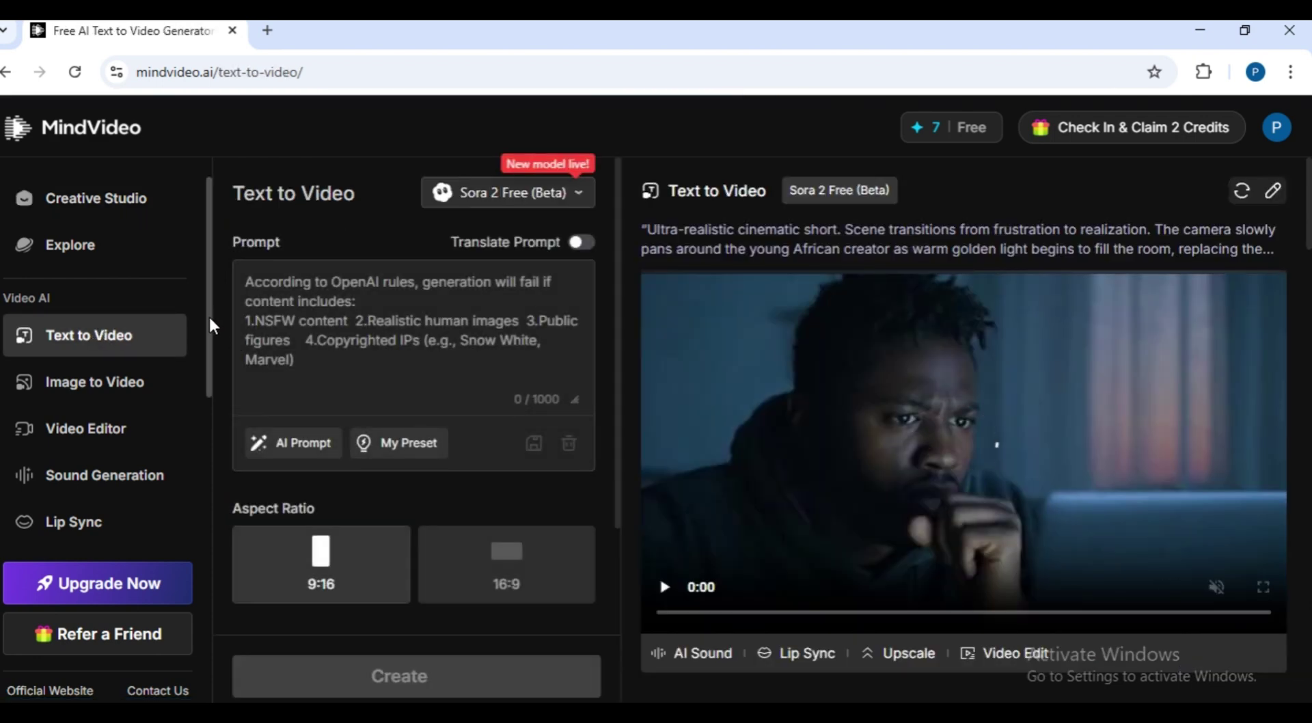
- Select the 16:9 aspect ratio and confirm the 15s video length for Sora 2 Free
scroll(210, 326, "down", 2)
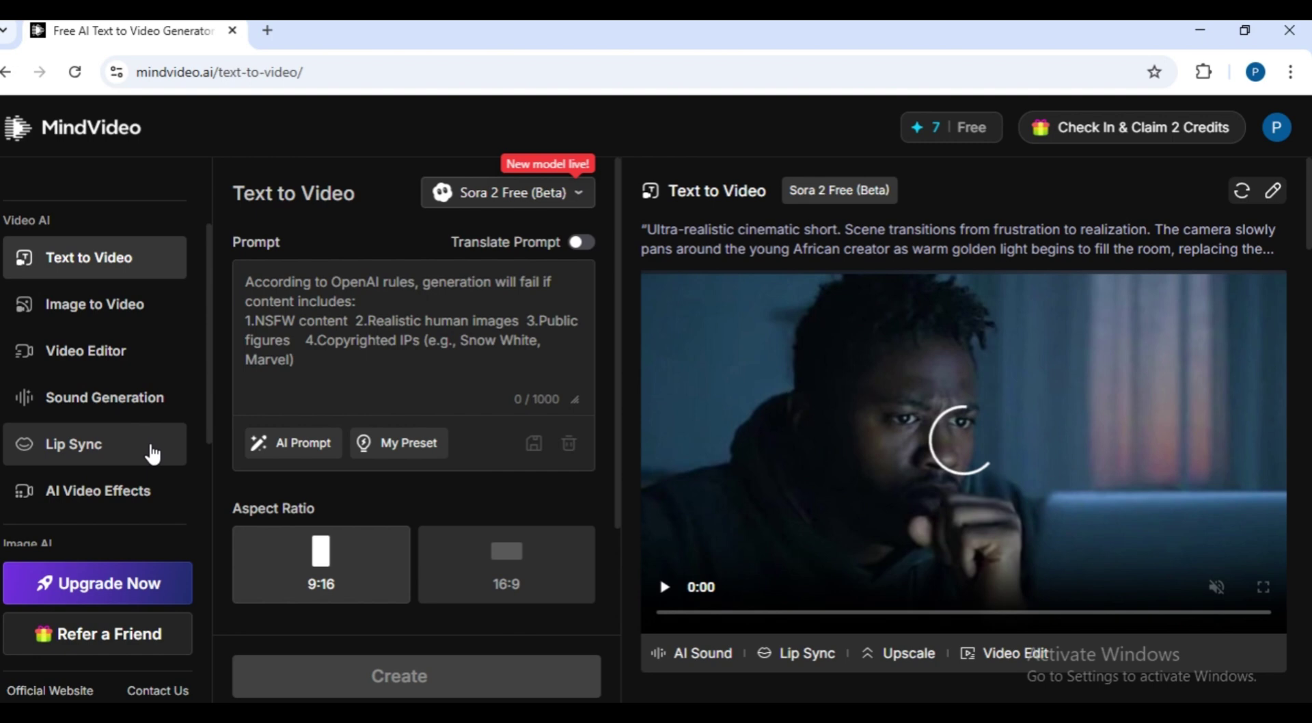
scroll(211, 486, "down", 5)
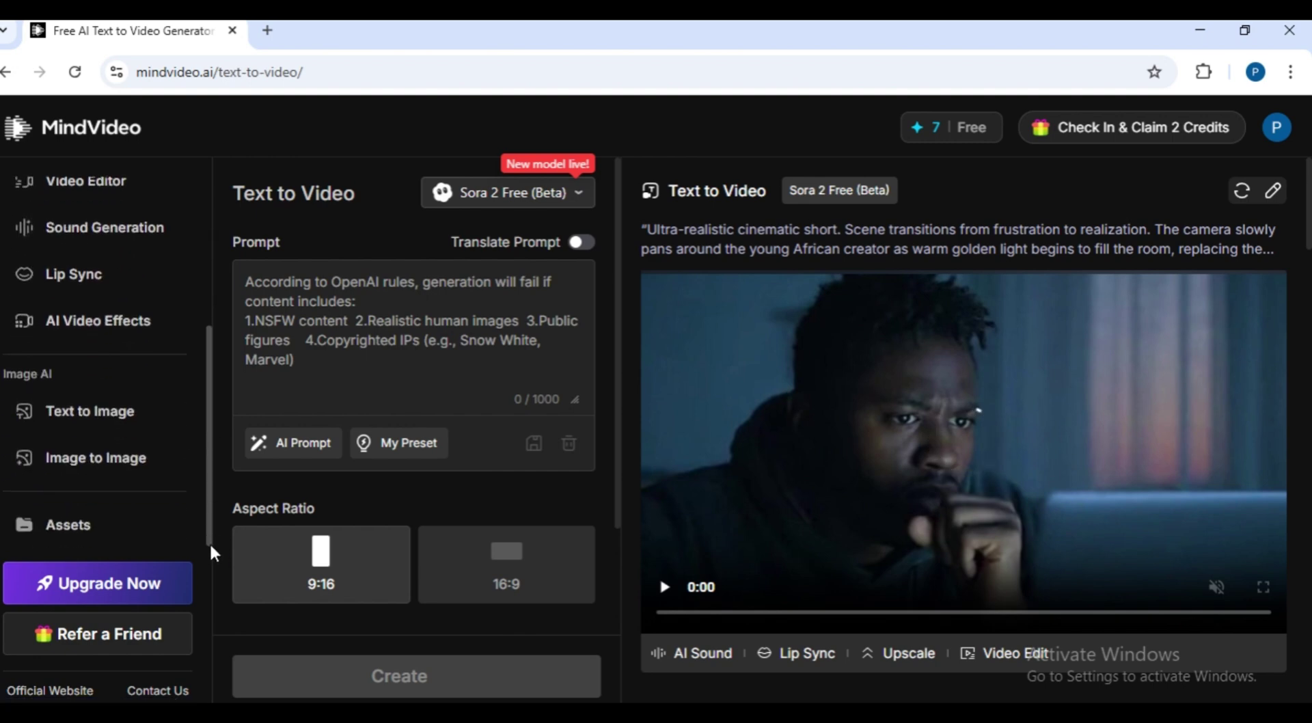
scroll(210, 410, "up", 8)
scroll(210, 335, "down", 2)
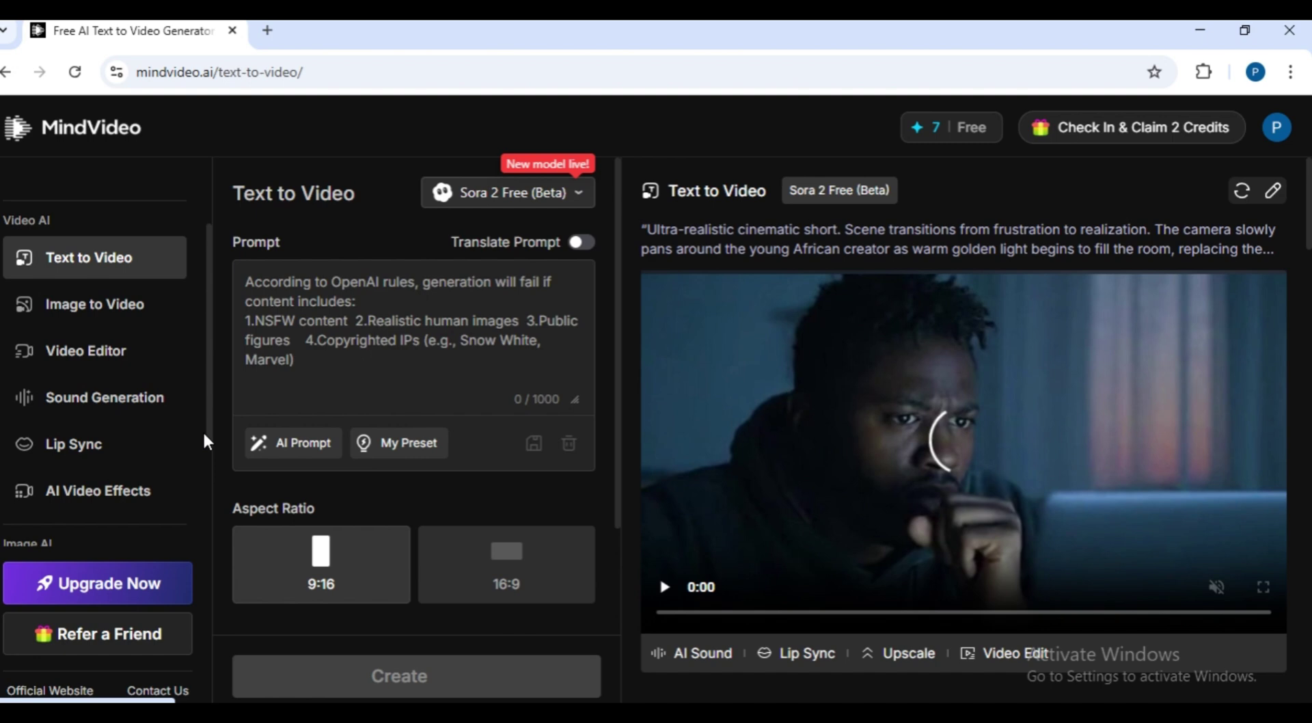
scroll(211, 441, "down", 4)
scroll(211, 444, "up", 6)
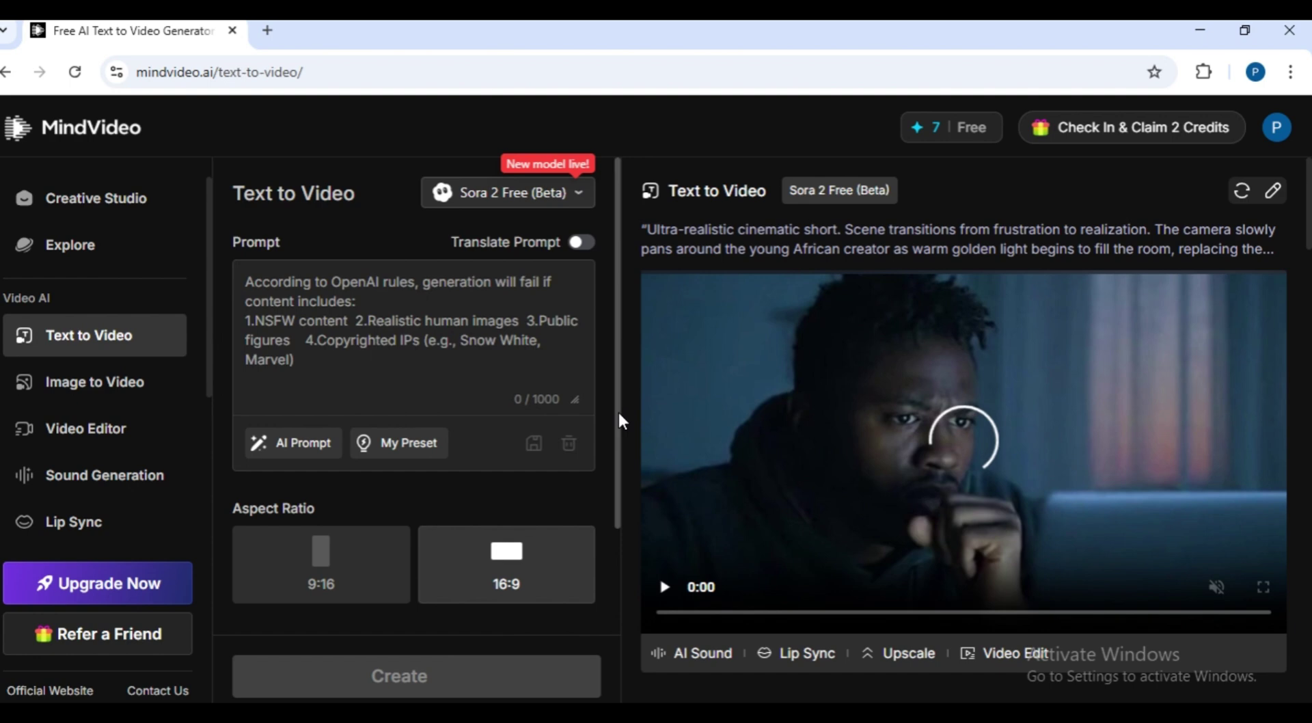
left_click_drag(622, 422, 608, 531)
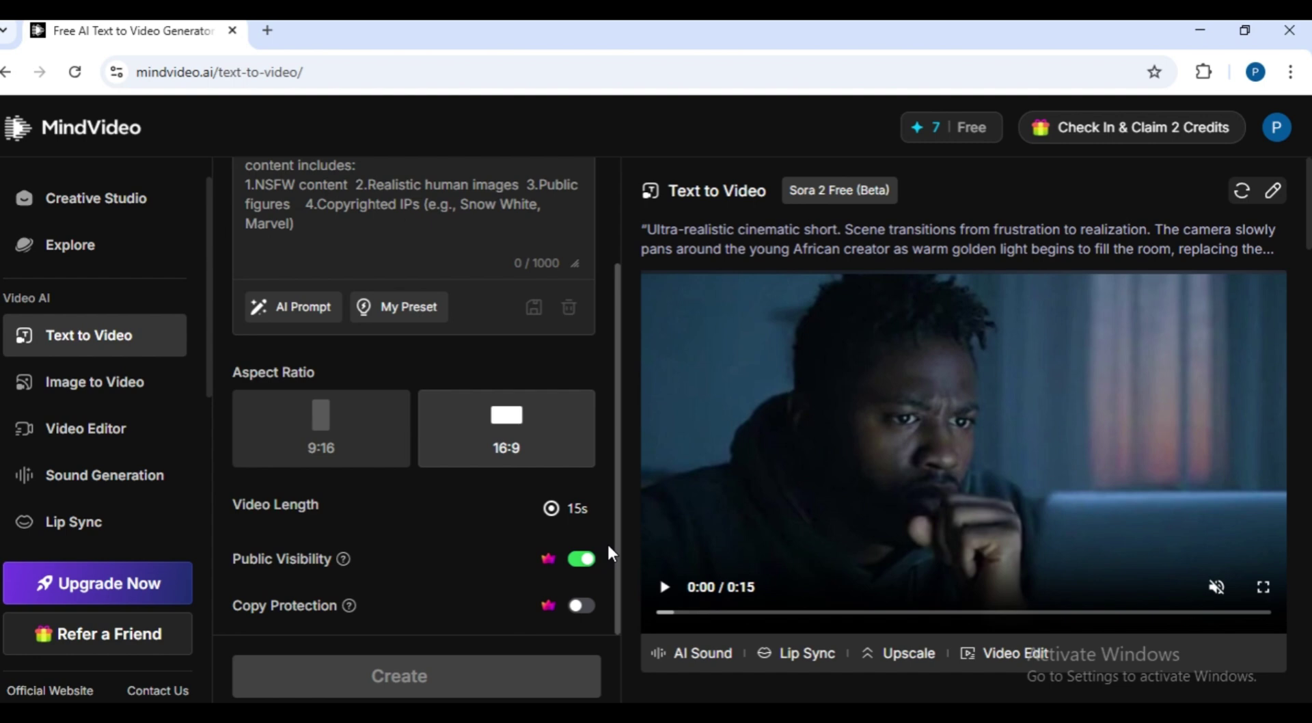
- Paste the Los Angeles street prompt, create the 15-second clip and unmute it
scroll(610, 546, "up", 3)
left_click(363, 264)
key("ctrl+v")
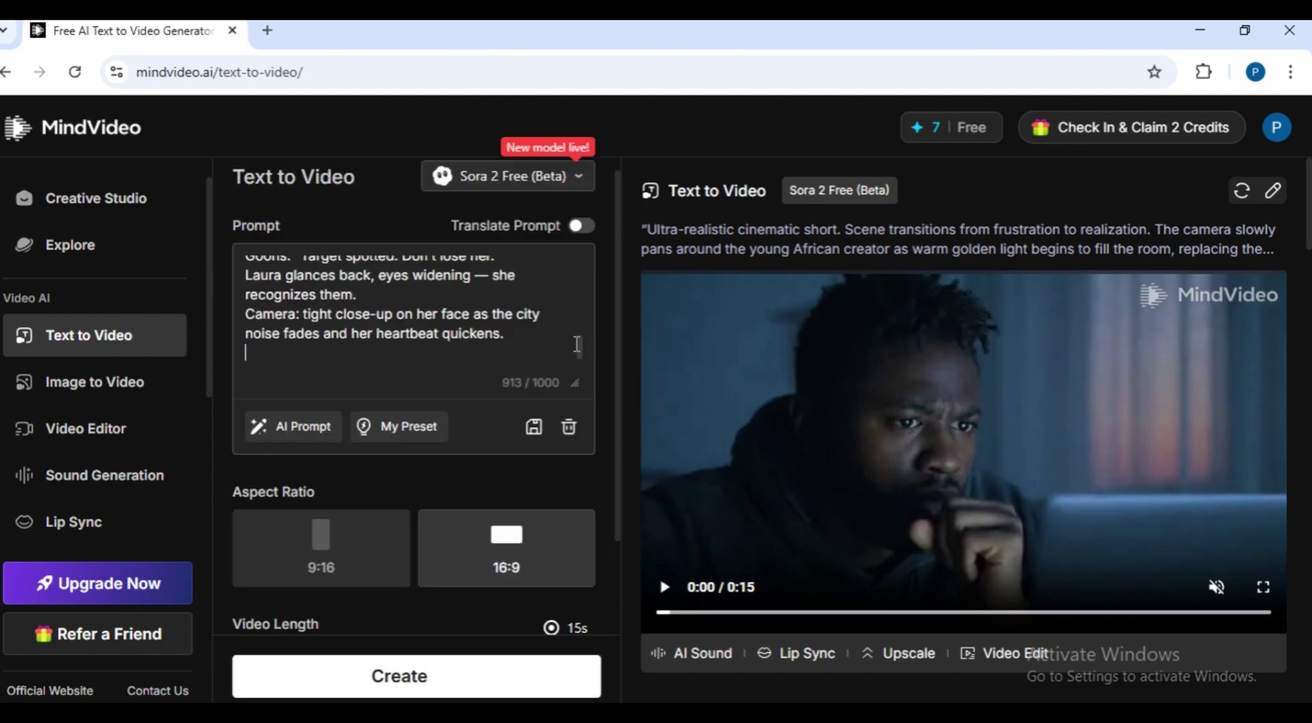
left_click_drag(580, 346, 374, 691)
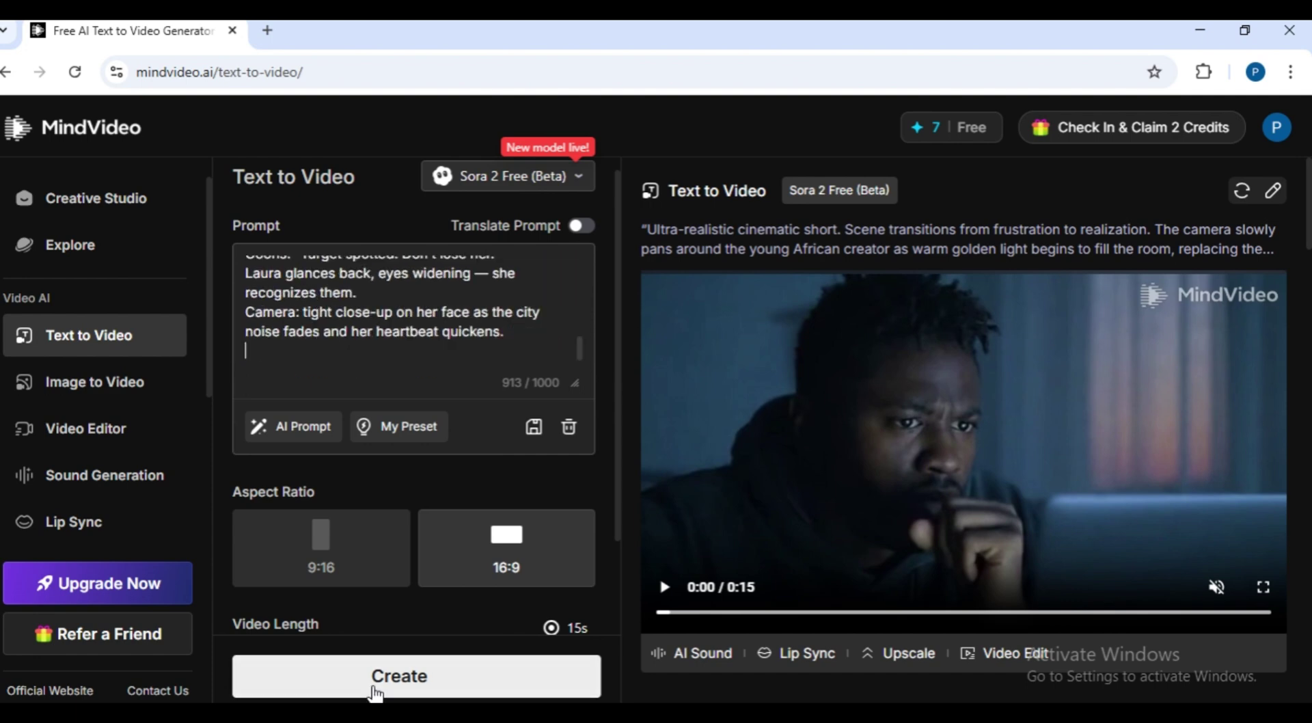
left_click(374, 687)
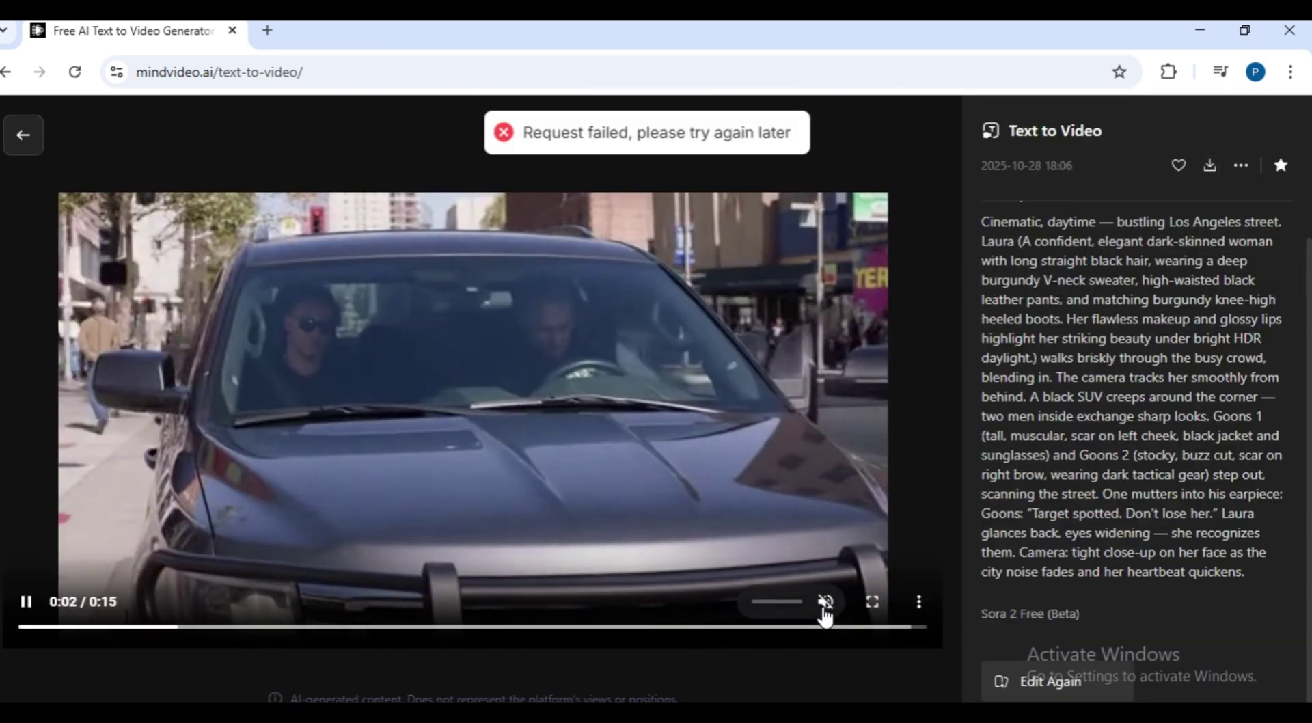
left_click(824, 607)
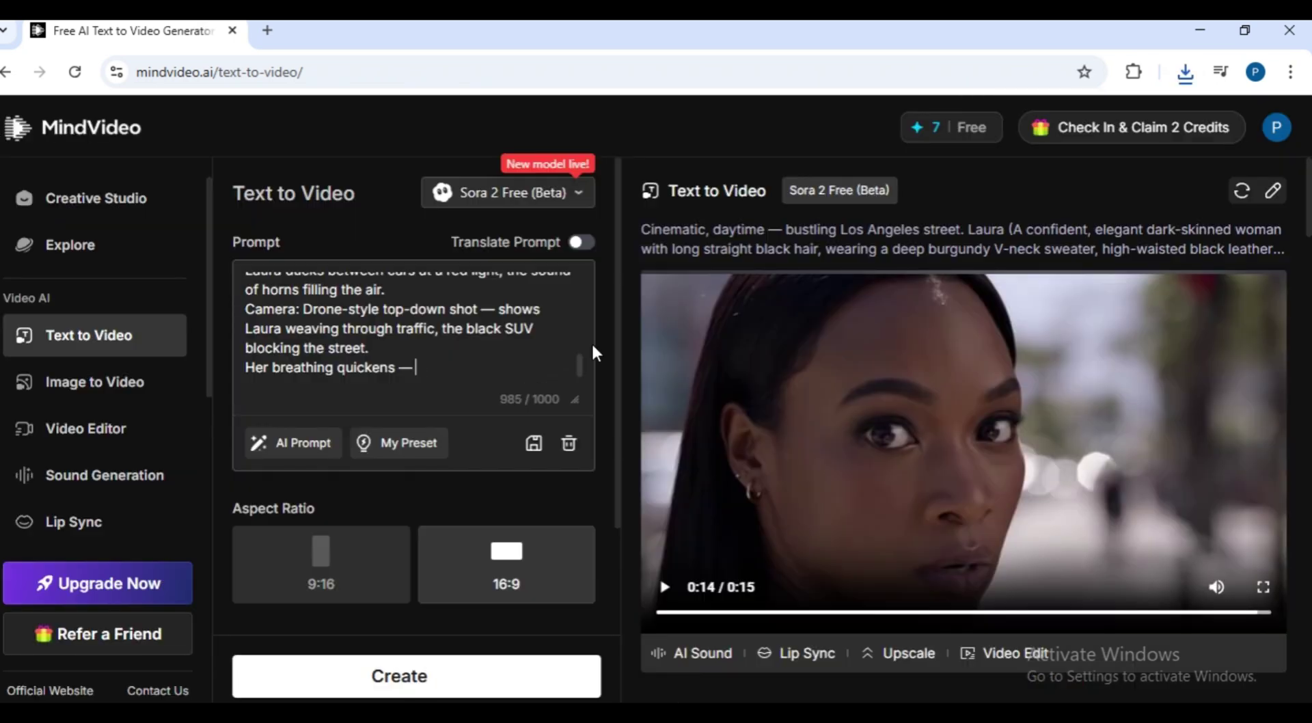
- Generate the crosswalk chase clip and open the completed result to download it
scroll(579, 353, "up", 1)
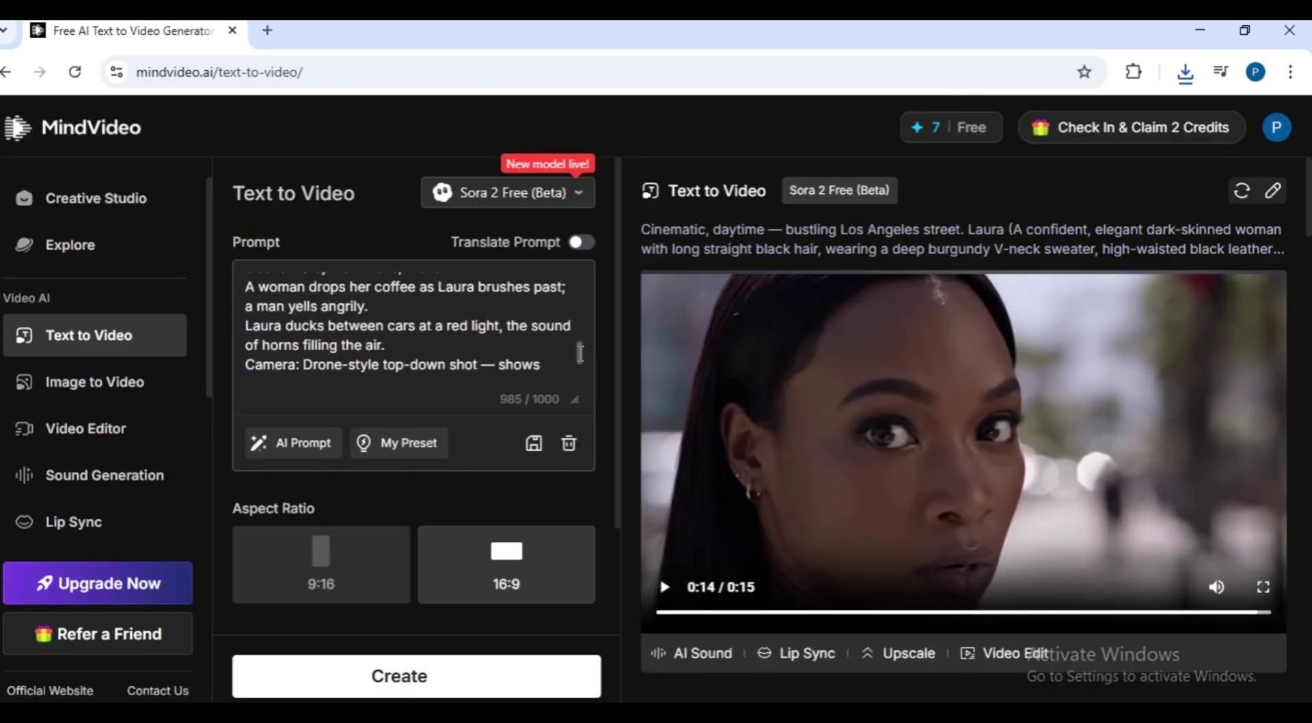
scroll(579, 352, "up", 1)
scroll(580, 342, "down", 2)
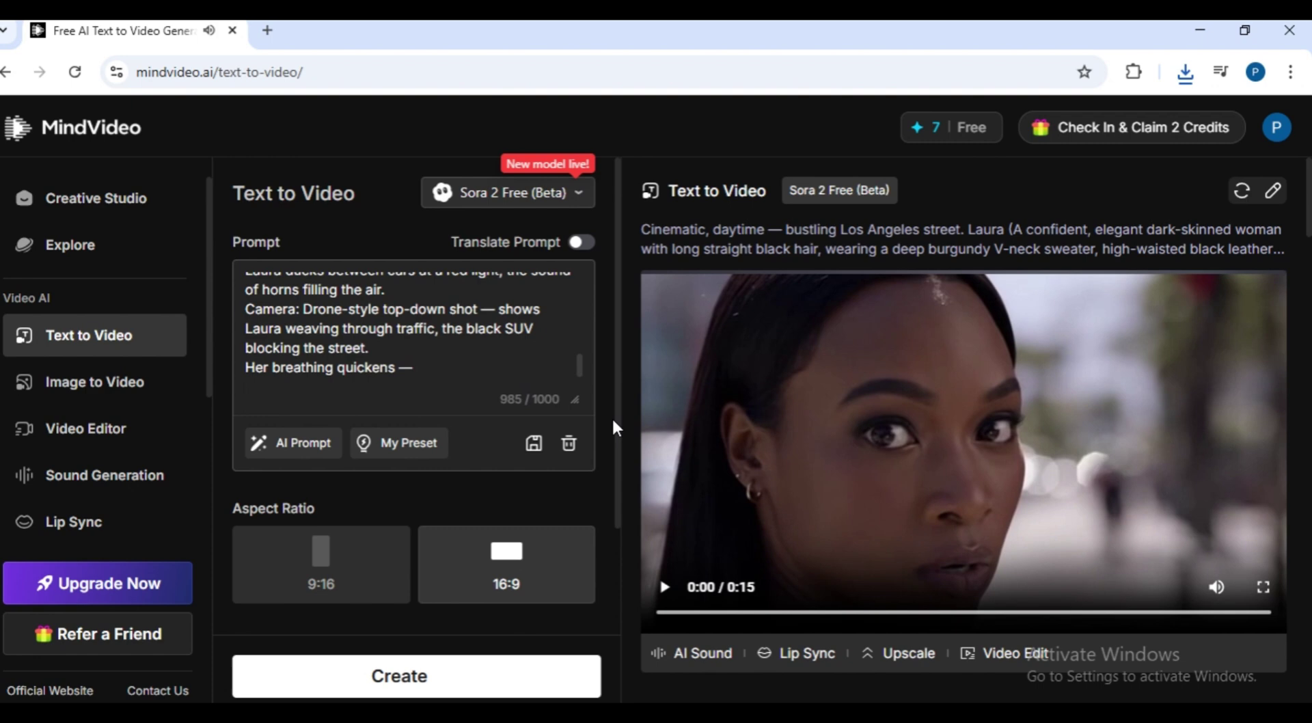
left_click(410, 675)
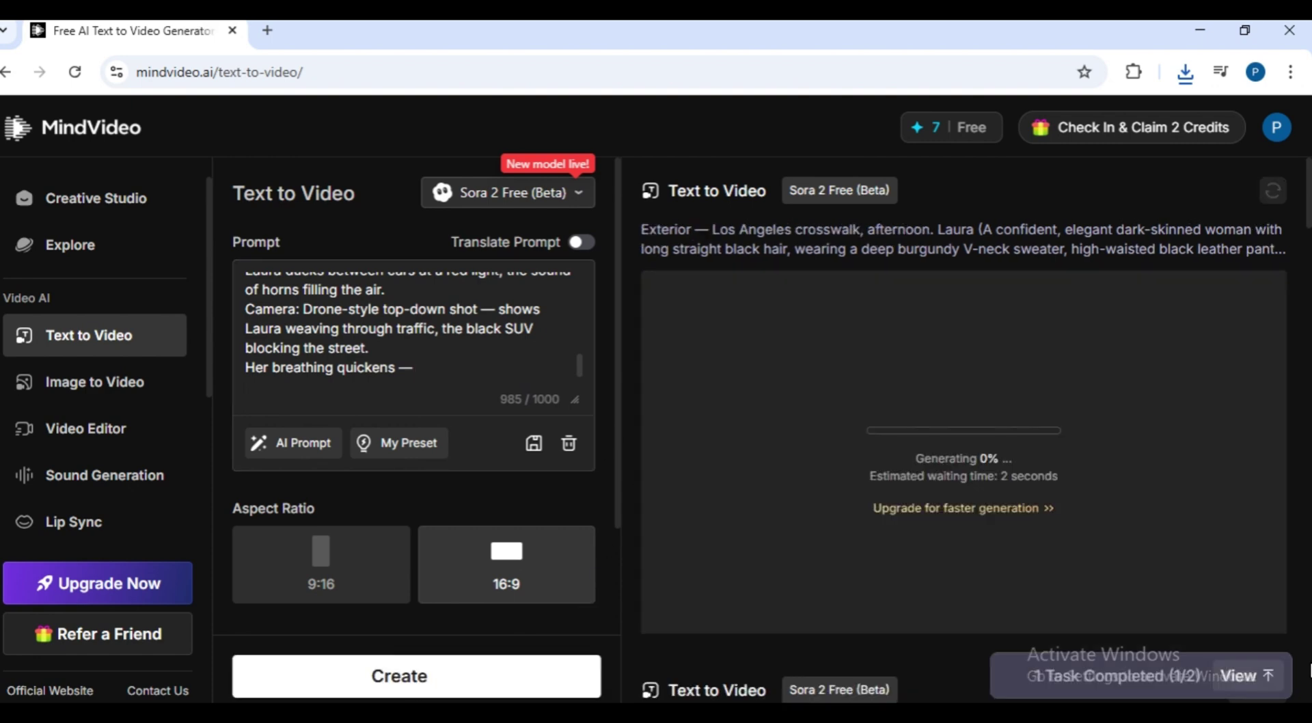
left_click(1240, 675)
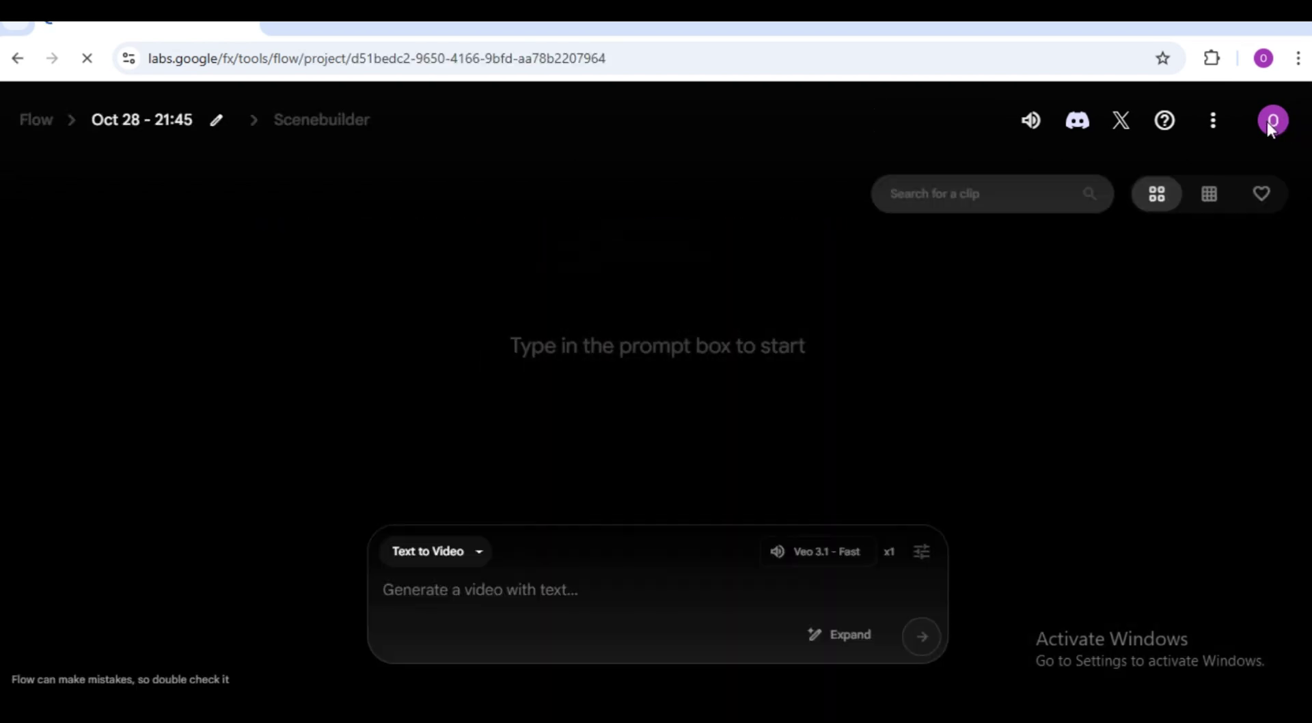
- Keep Text to Video mode and review the Veo 3.1 - Fast generation settings
left_click(486, 551)
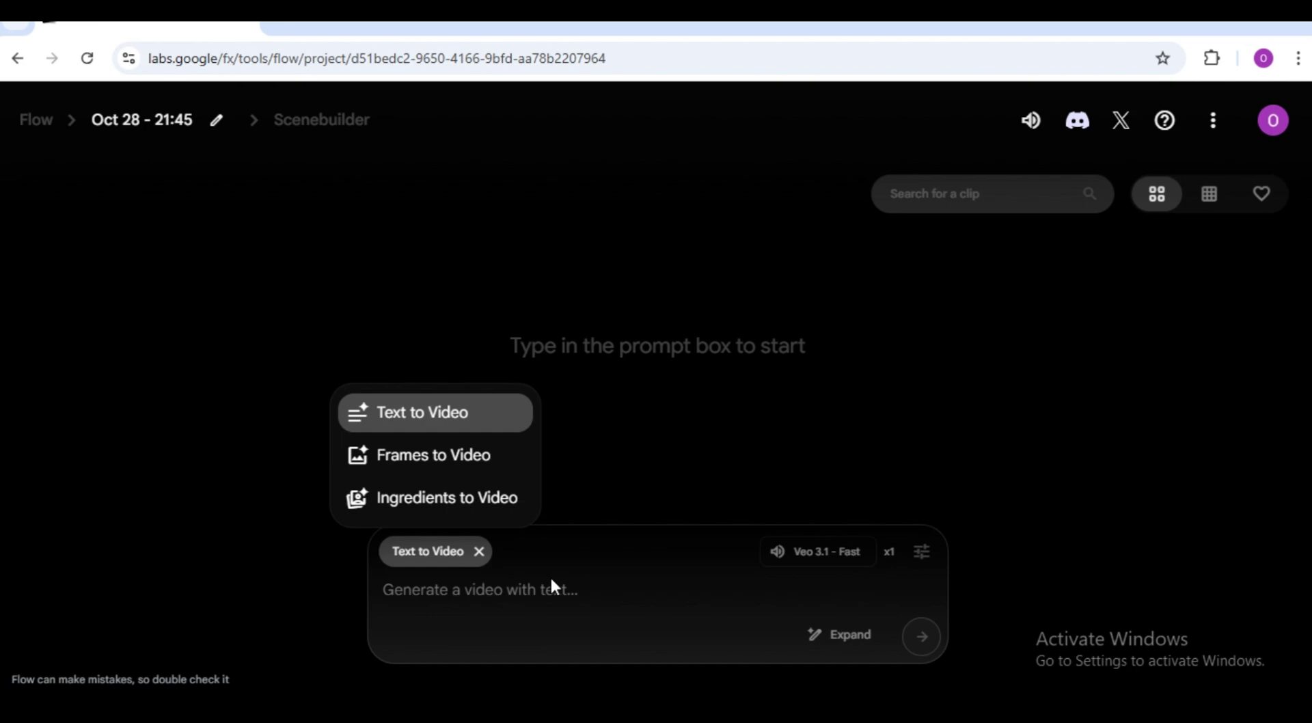
left_click(546, 607)
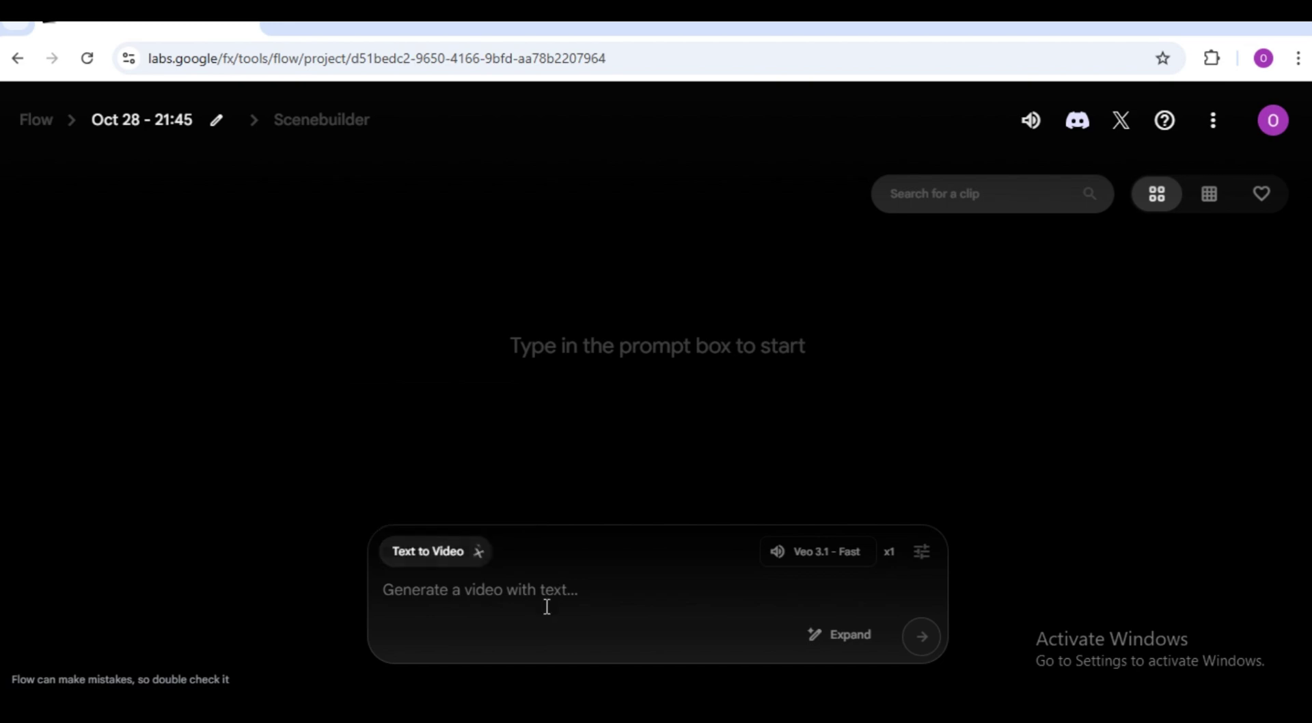
left_click(839, 557)
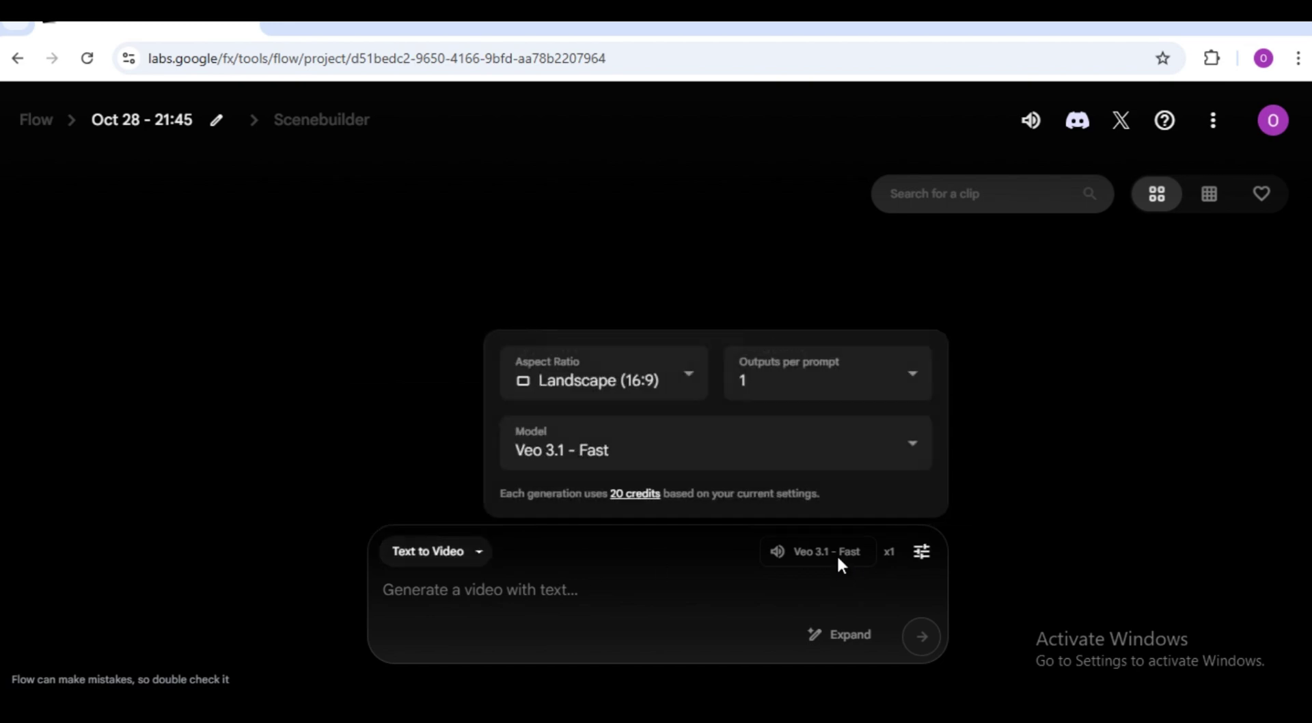
left_click(836, 554)
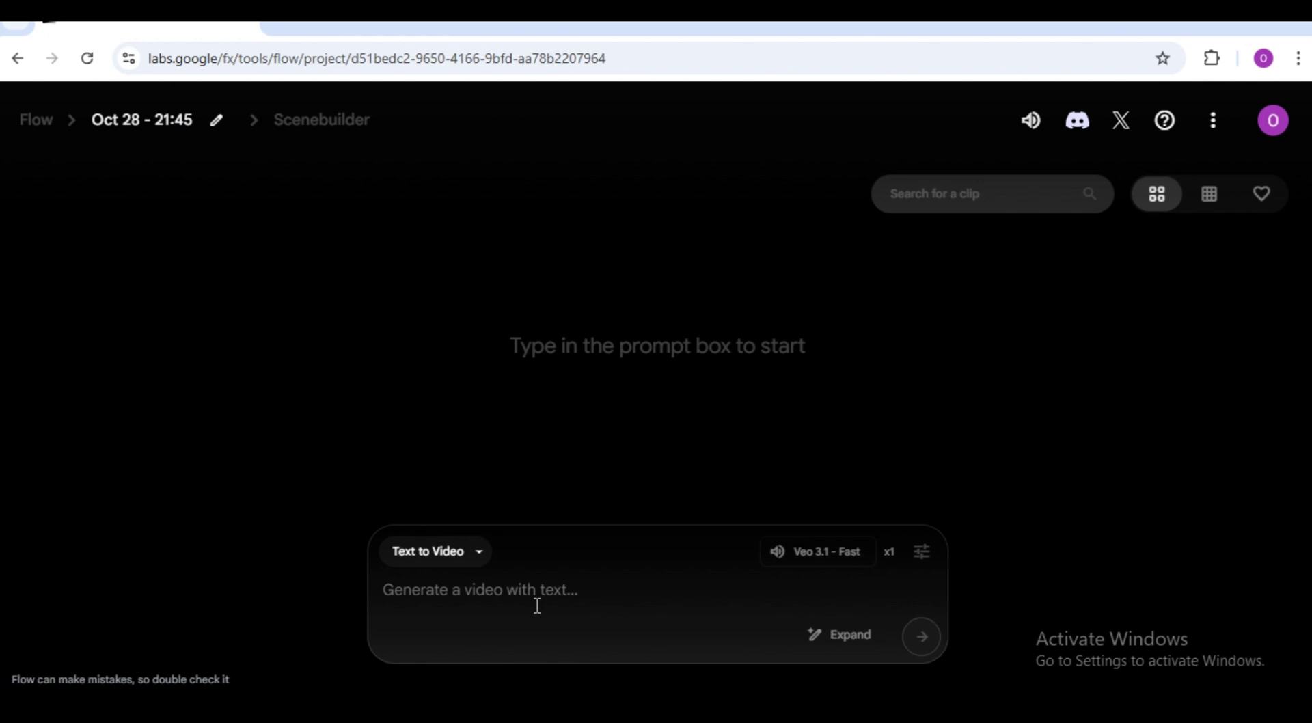
- Paste the downtown Los Angeles prompt with the black SUV near-miss
left_click(537, 606)
key("ctrl+v")
scroll(930, 283, "up", 5)
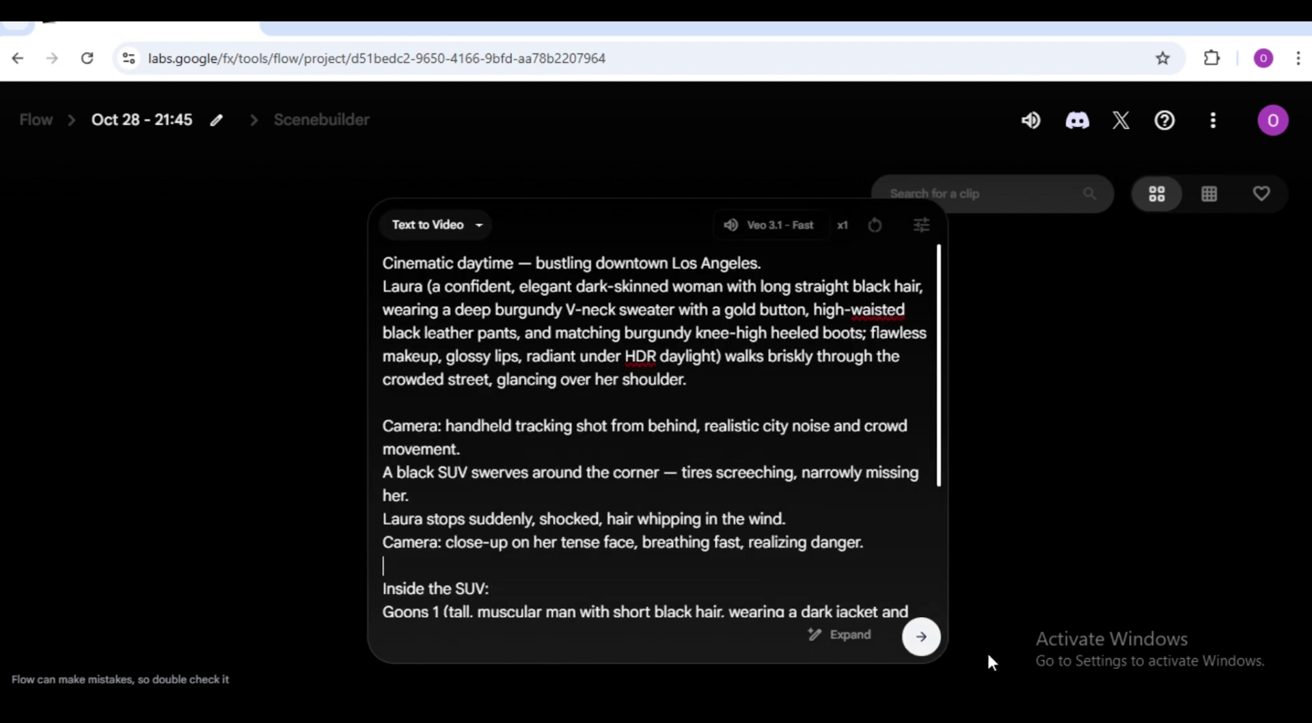
- Generate the downtown SUV clip and add it to a Scenebuilder timeline
left_click(919, 637)
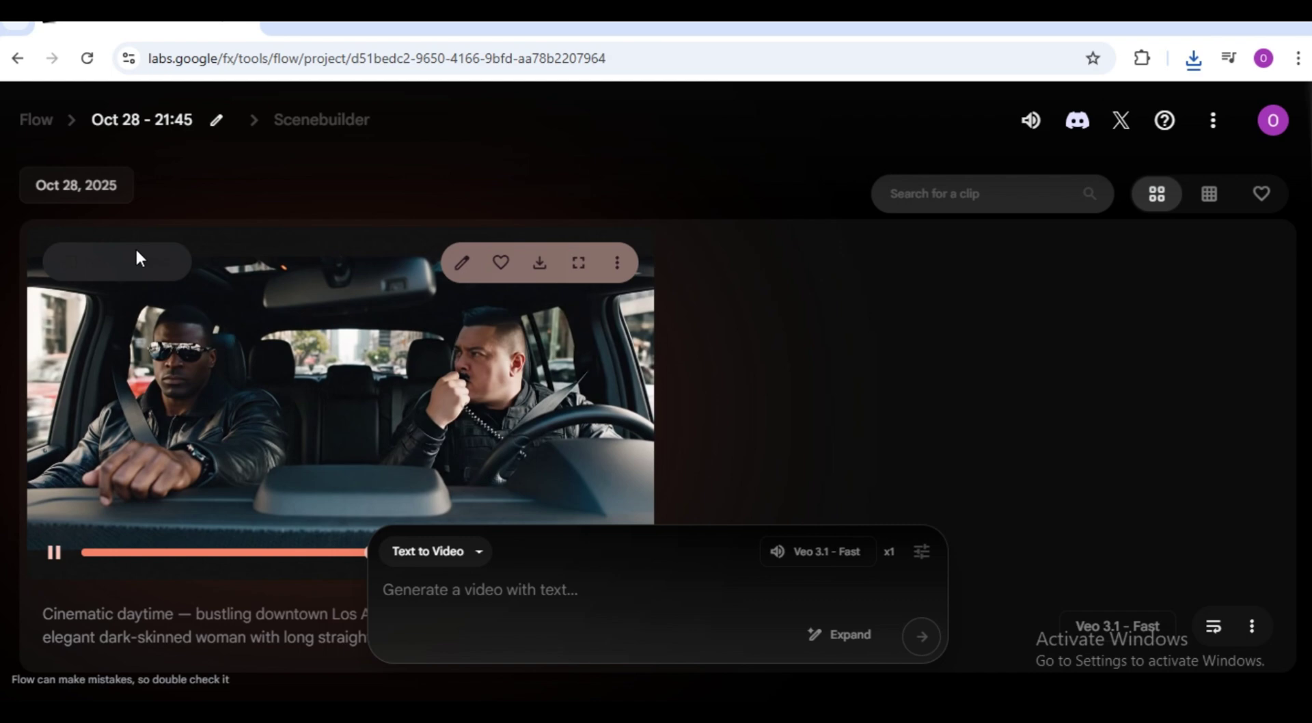
left_click(139, 261)
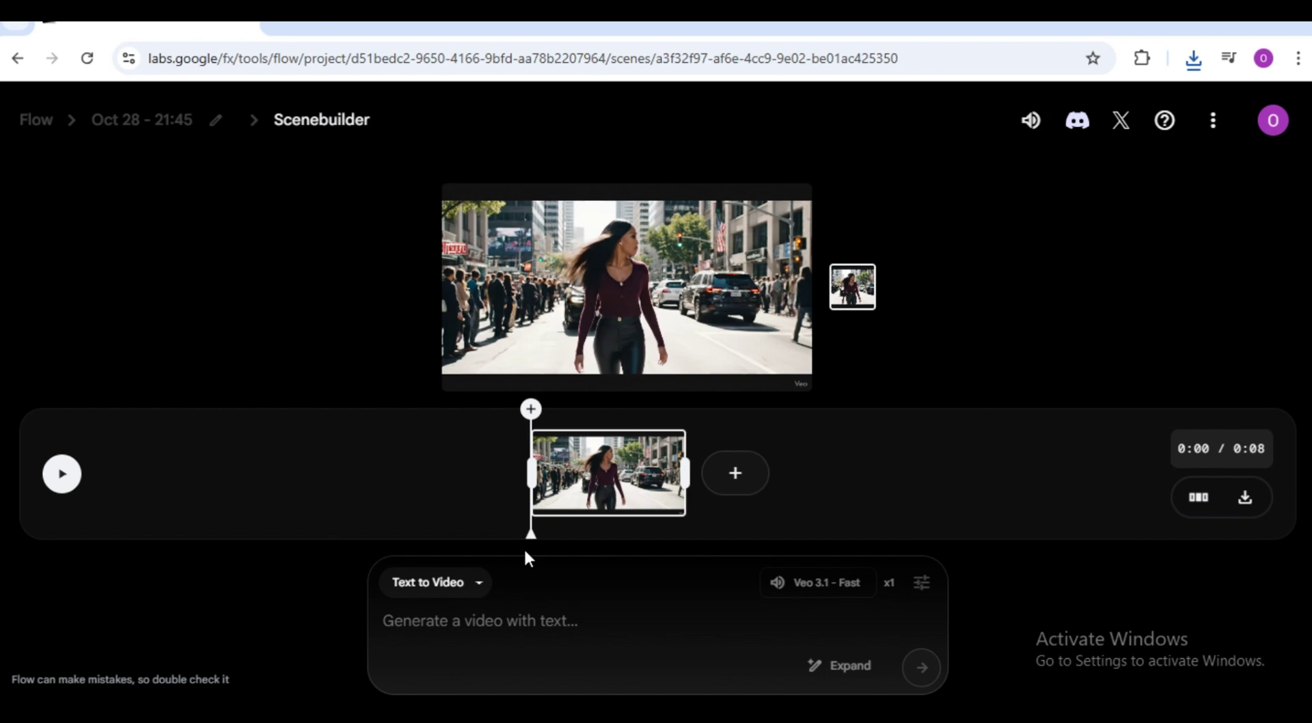
- Extend the clip from its end with the crowded-intersection chase prompt, making a 0:15 timeline
left_click_drag(530, 537, 736, 535)
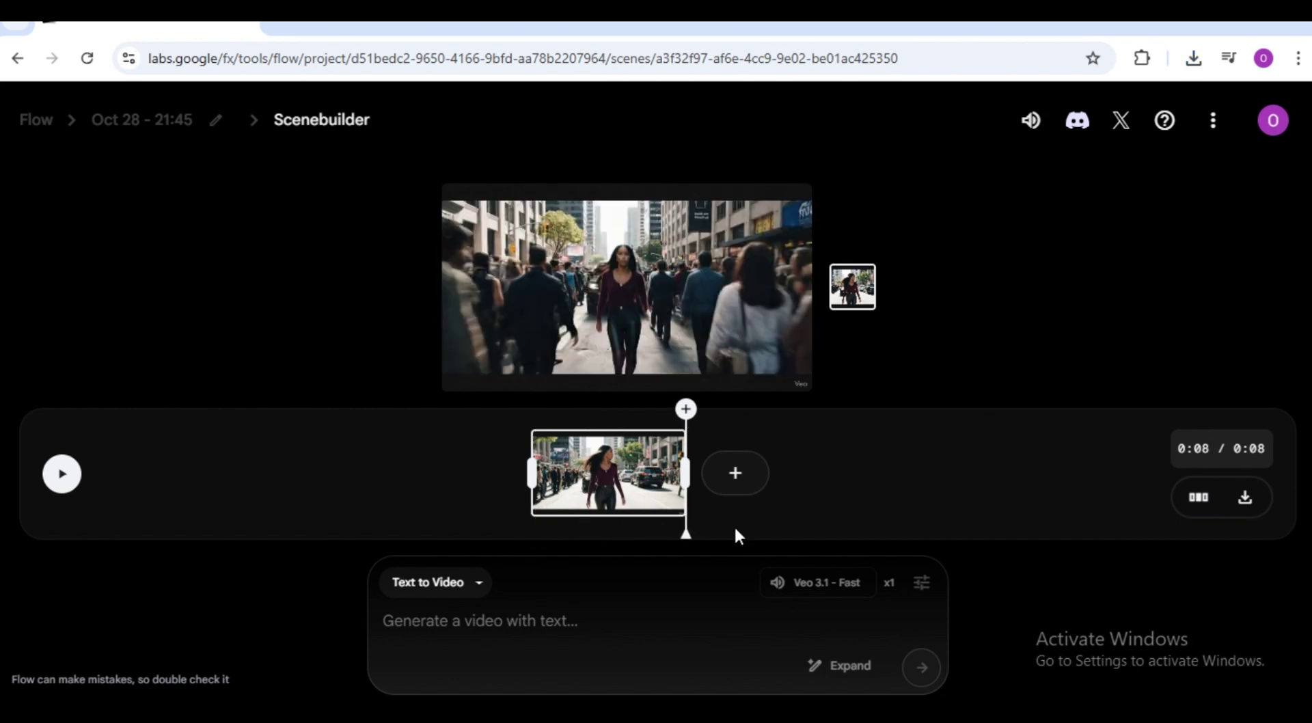
left_click(737, 474)
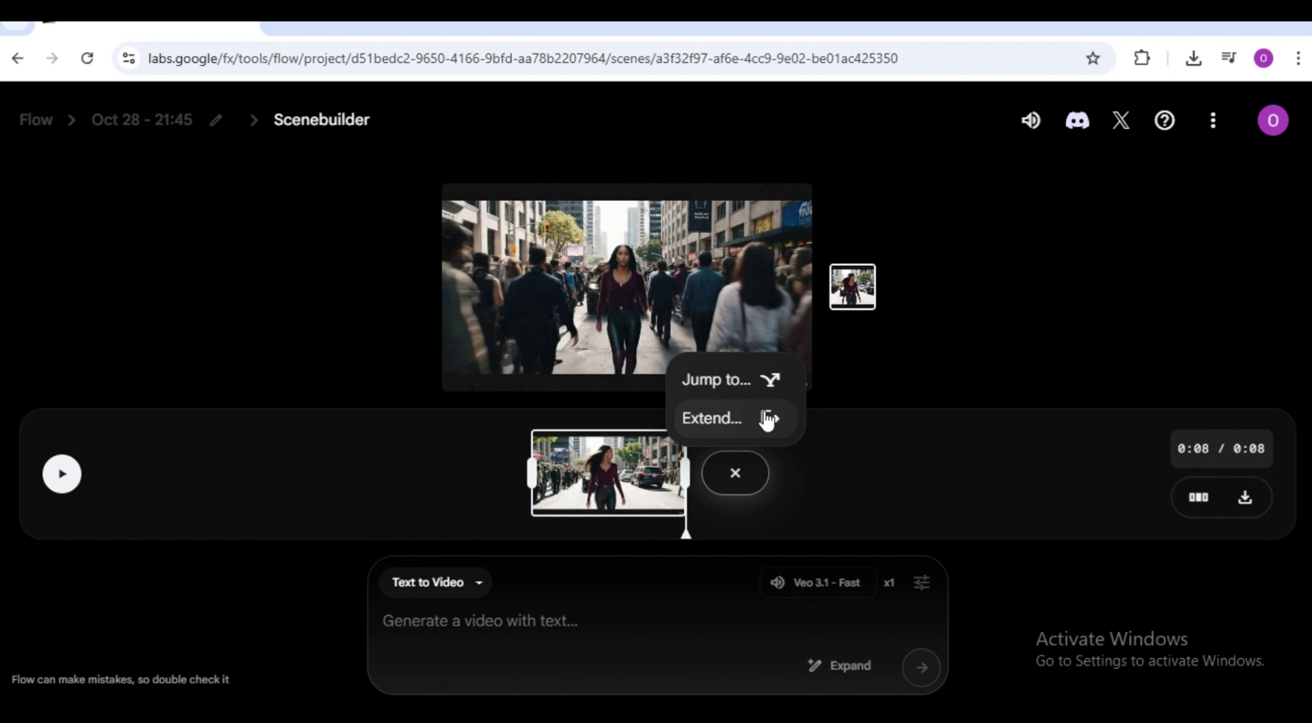
left_click(729, 420)
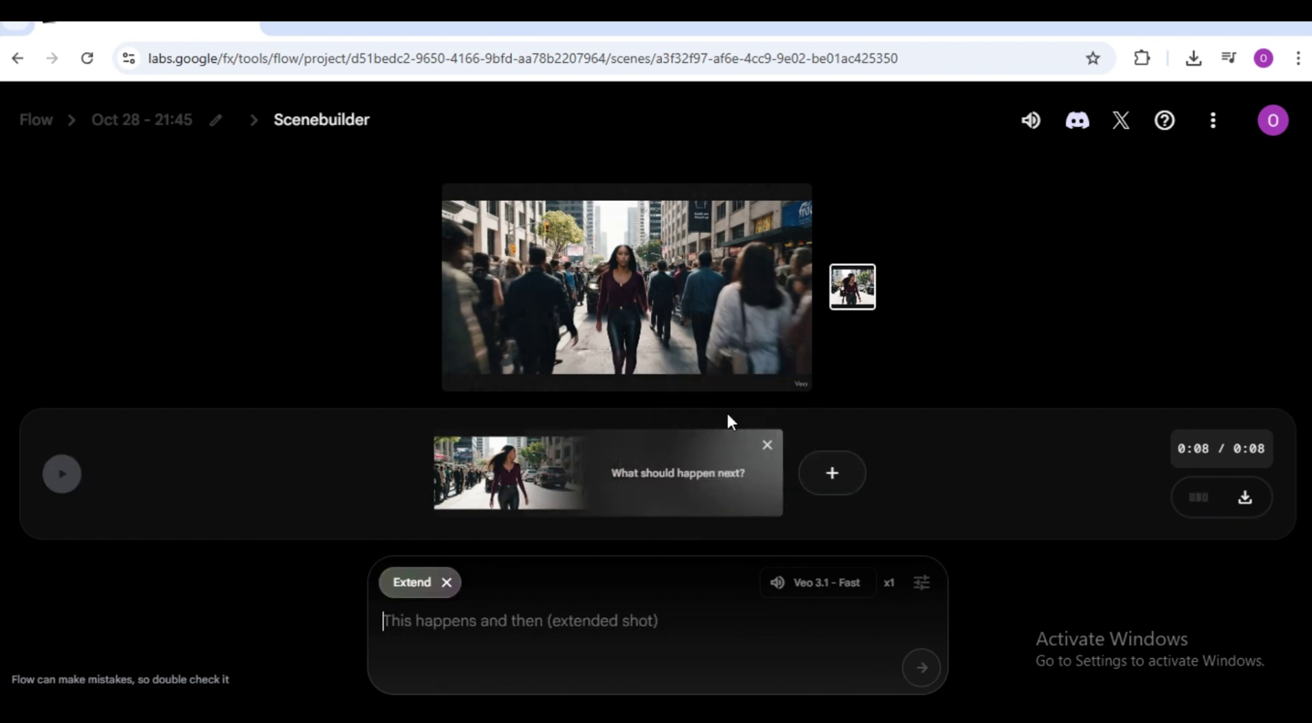
key("ctrl+v")
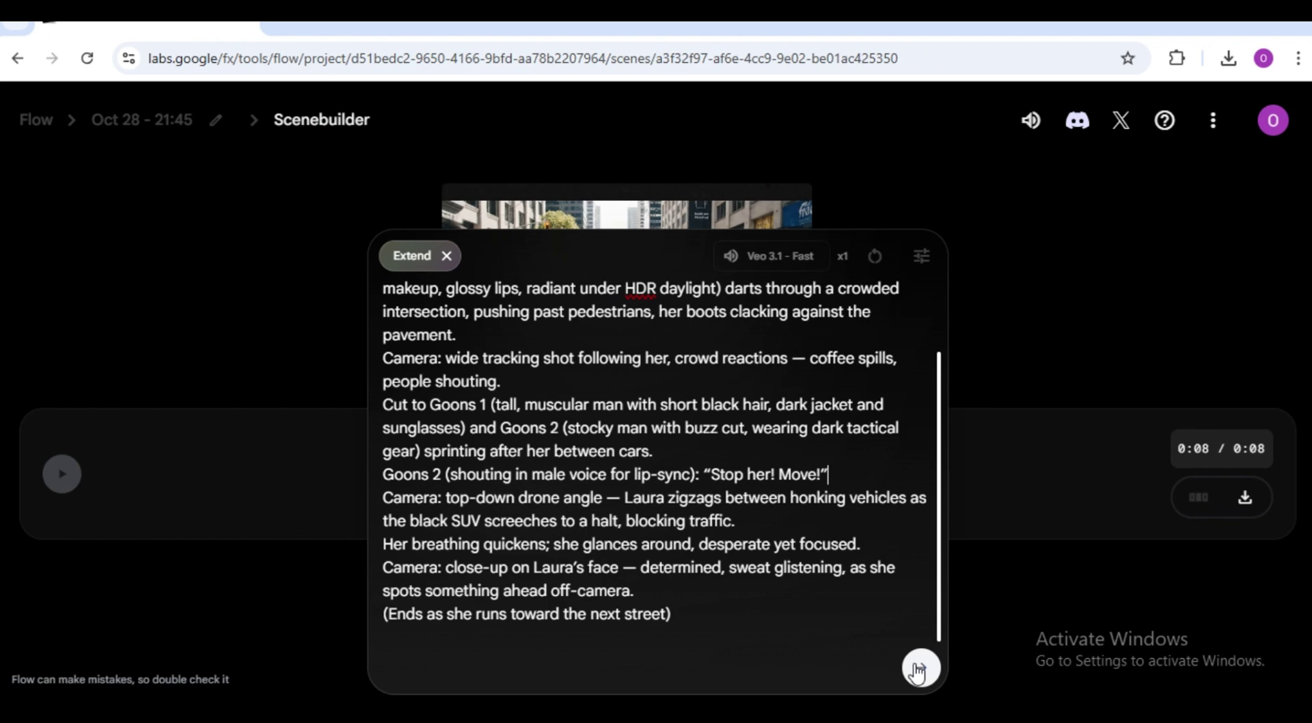
key("Return")
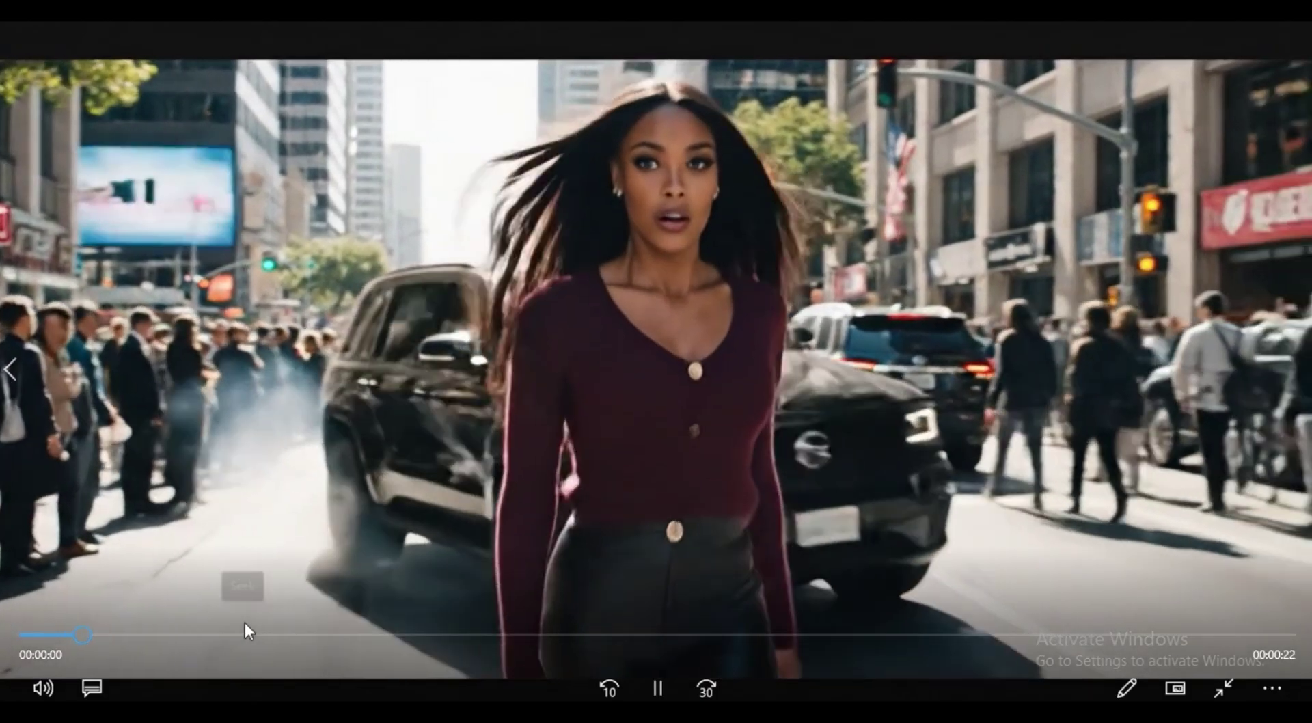
- Export the 0:22 scene and download it as a 19.2 MB MP4
left_click(244, 626)
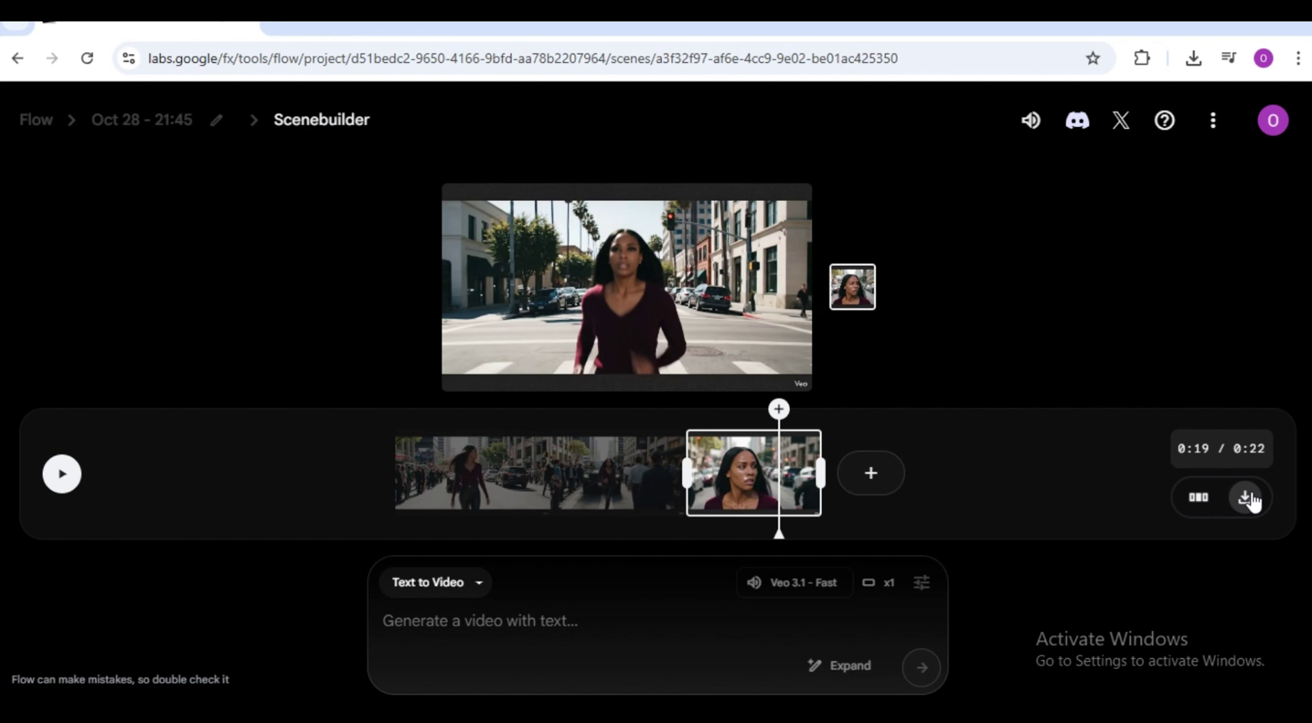
left_click(1248, 497)
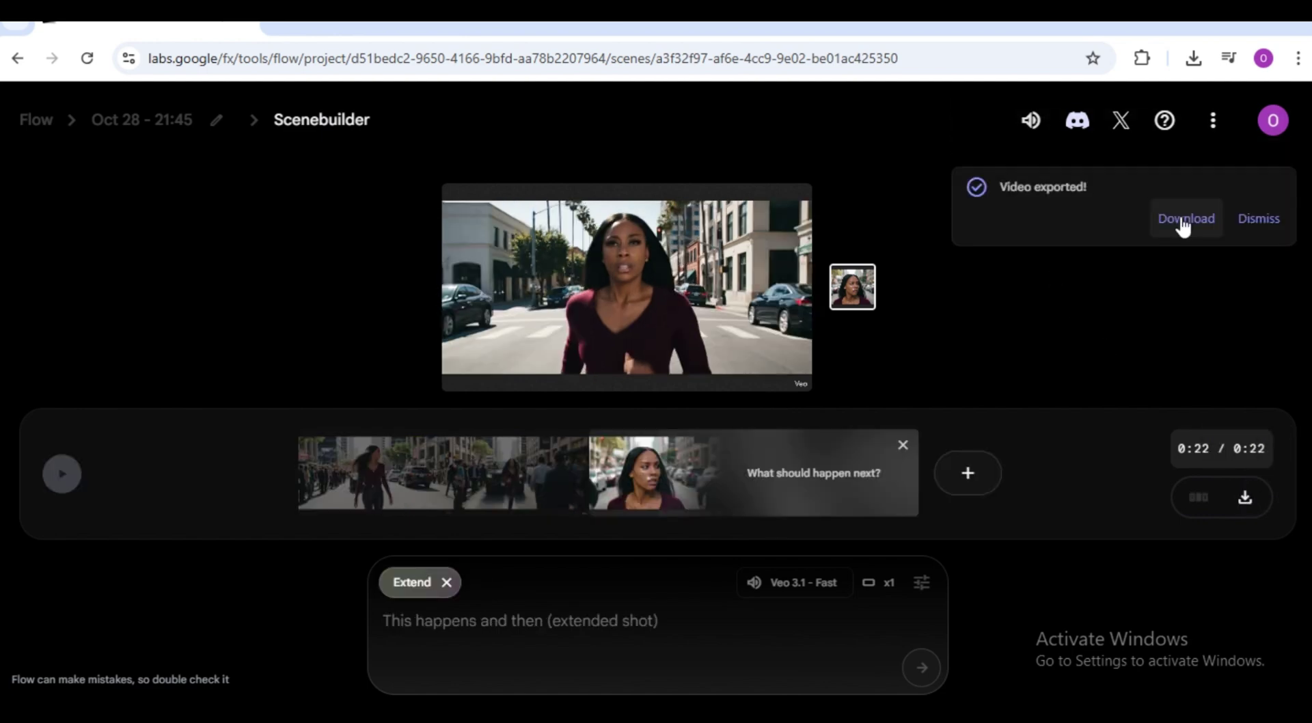
left_click(1183, 220)
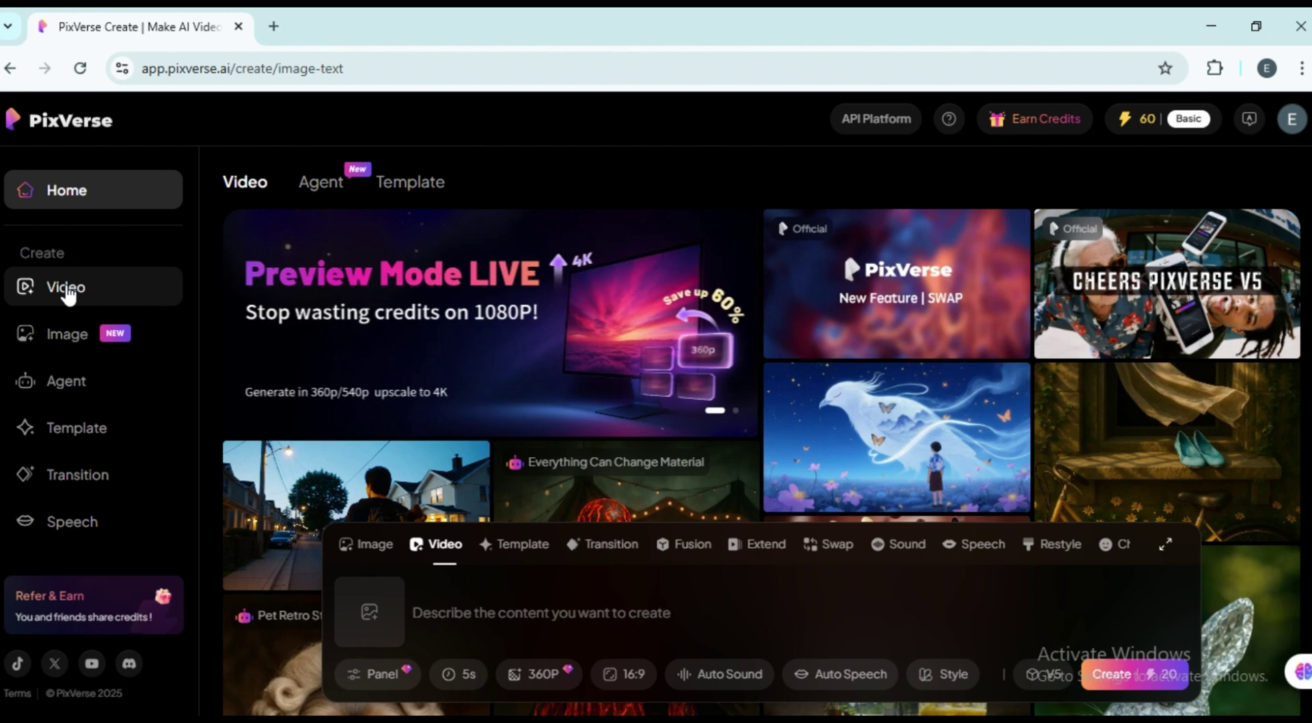
- Paste the luxury bar prompt on PixVerse's Video page and open the finished 5-second clip
left_click(66, 288)
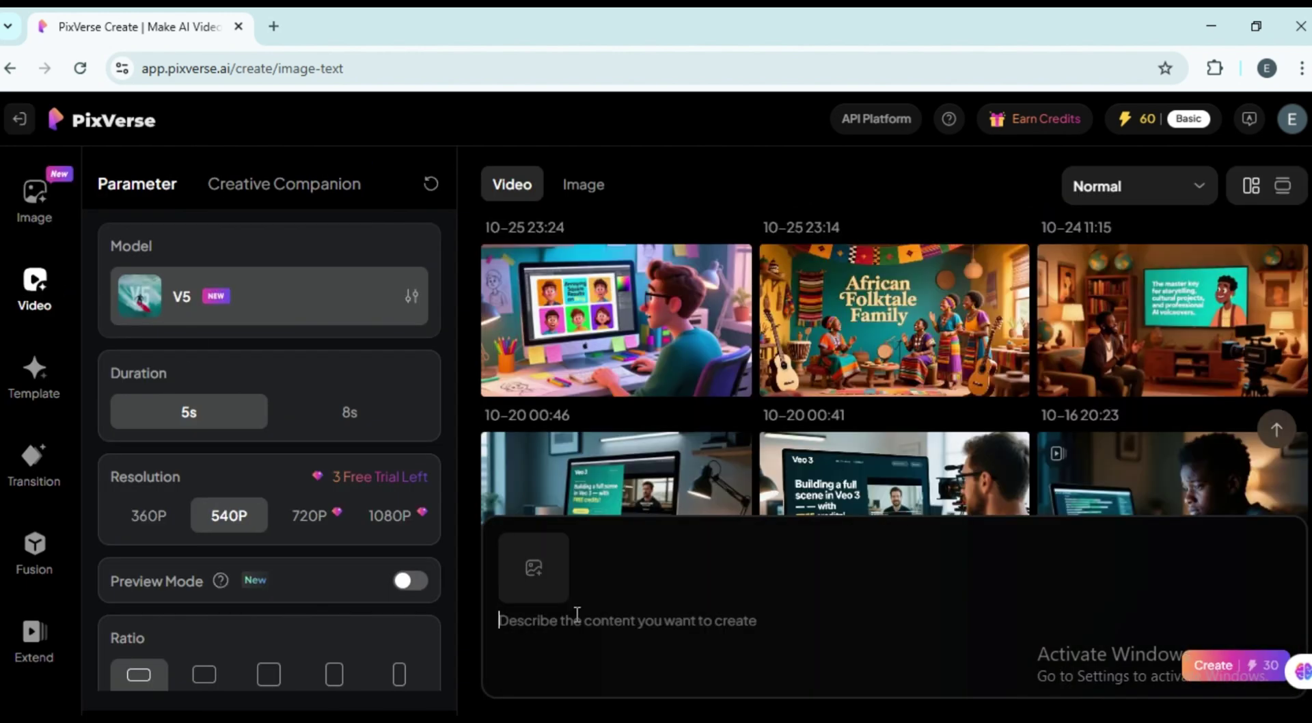
key("ctrl+v")
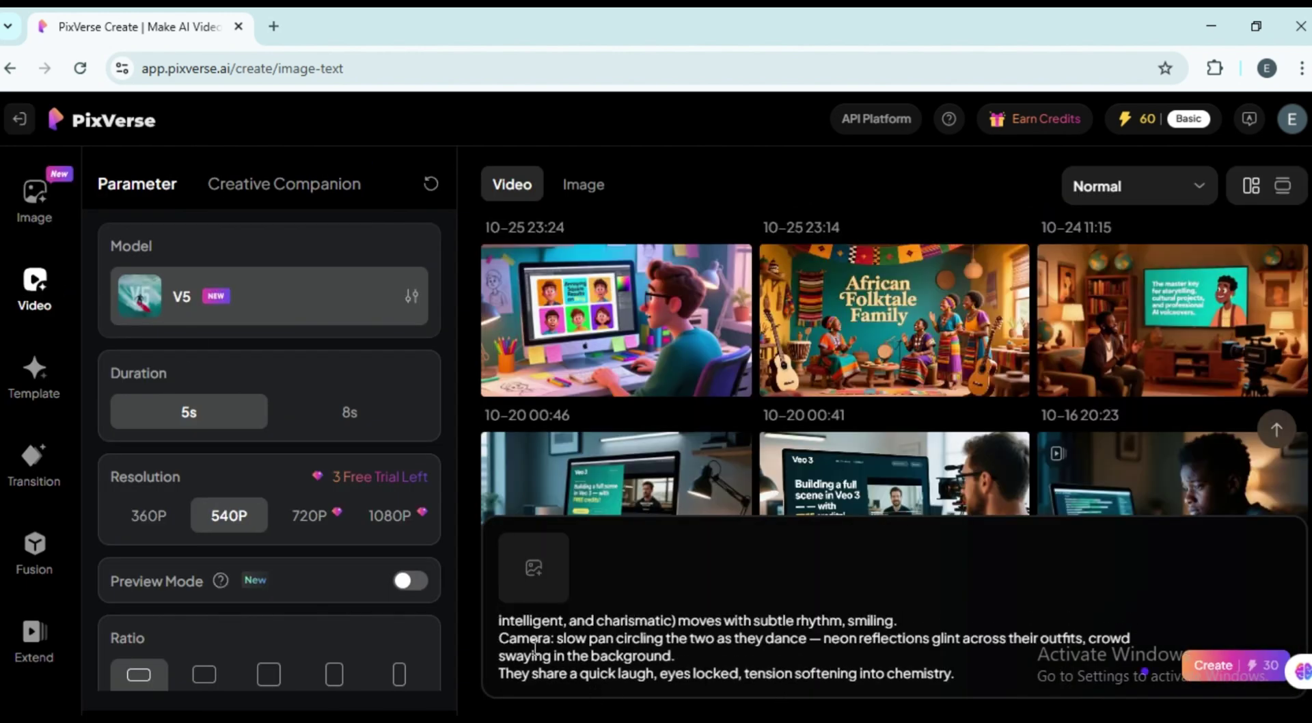
scroll(535, 646, "up", 5)
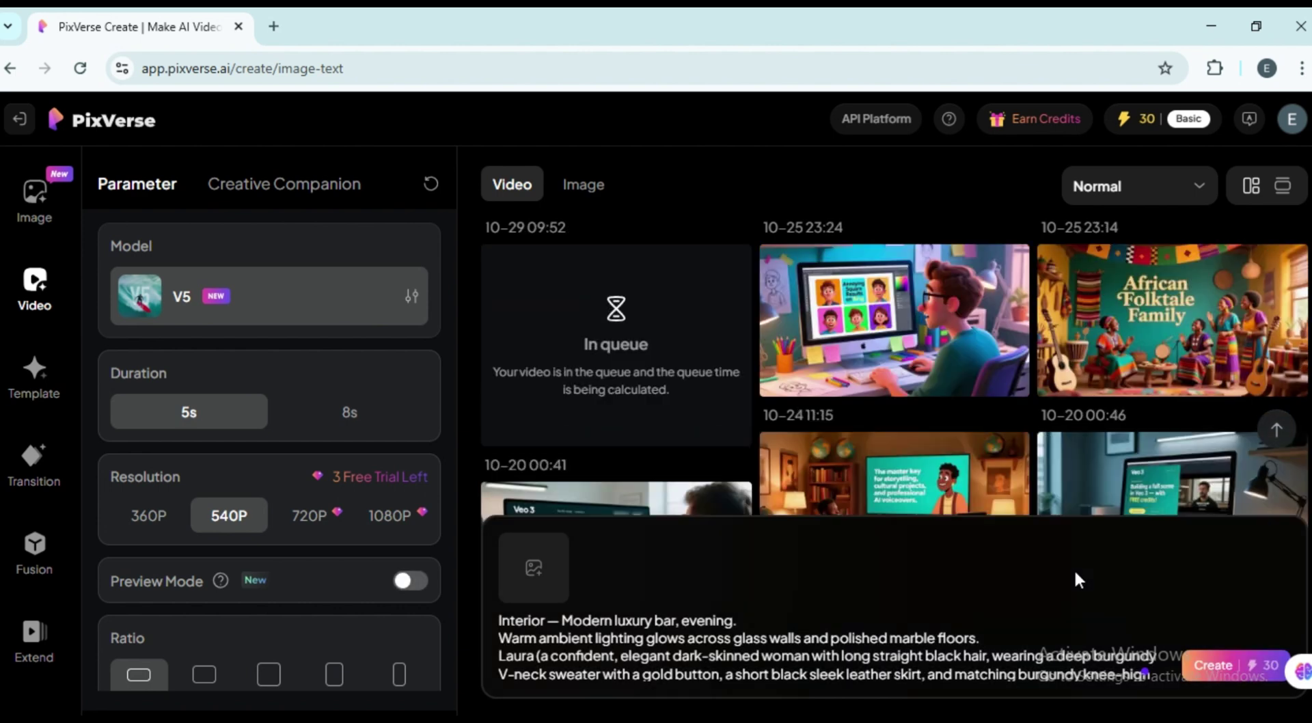
mouse_move(585, 349)
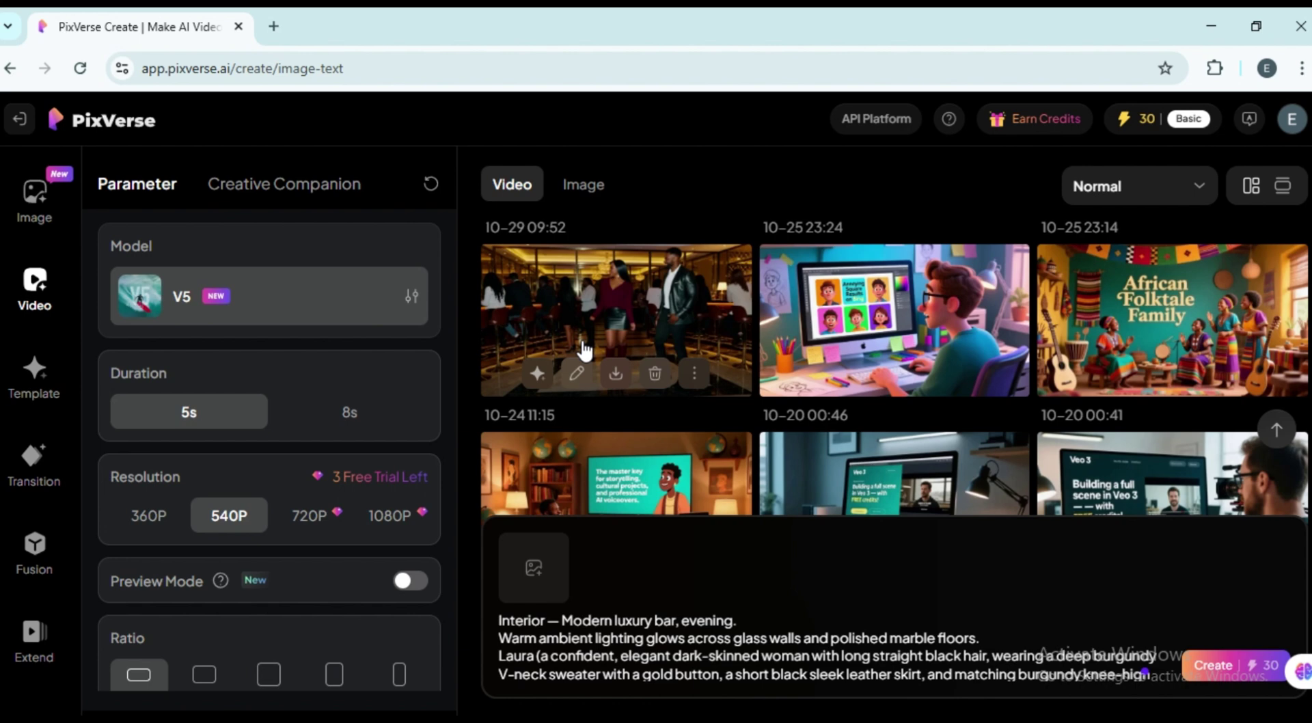
left_click(615, 291)
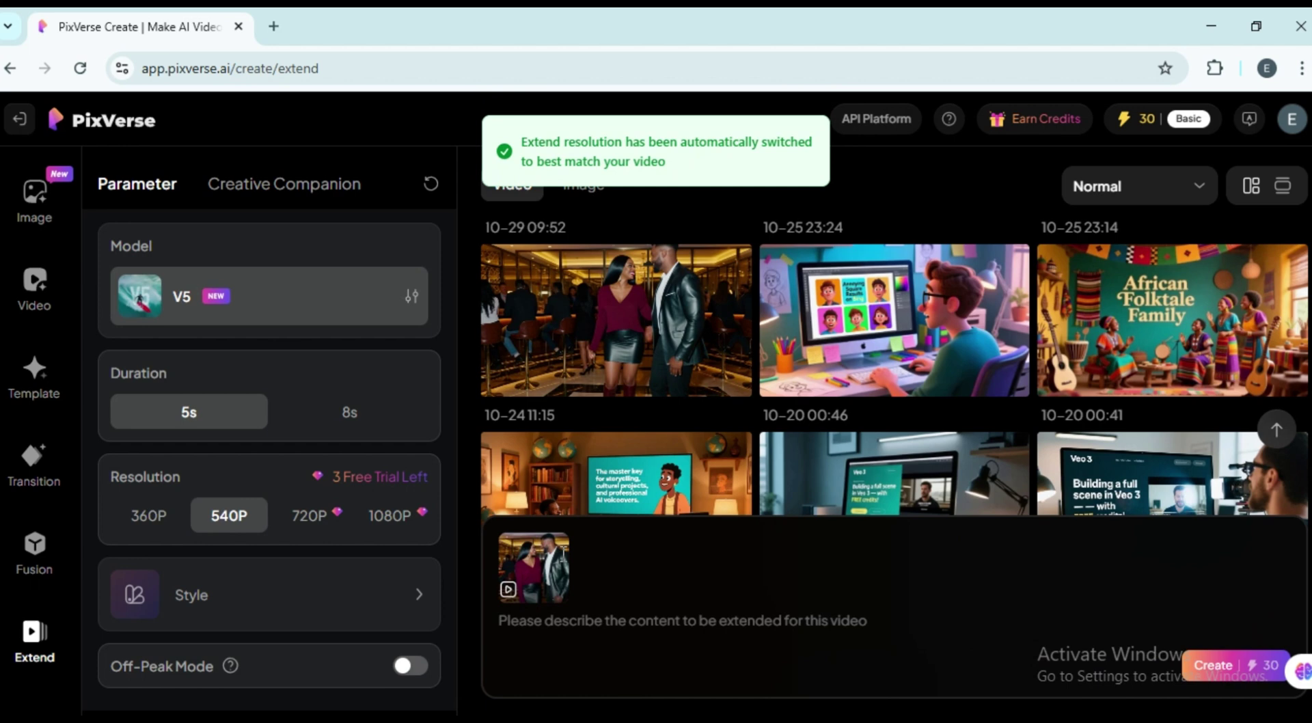
- Paste the continuation prompt where the man joins Laura and they kiss, generate it, and open the 10-second result
left_click(569, 622)
key("ctrl+v")
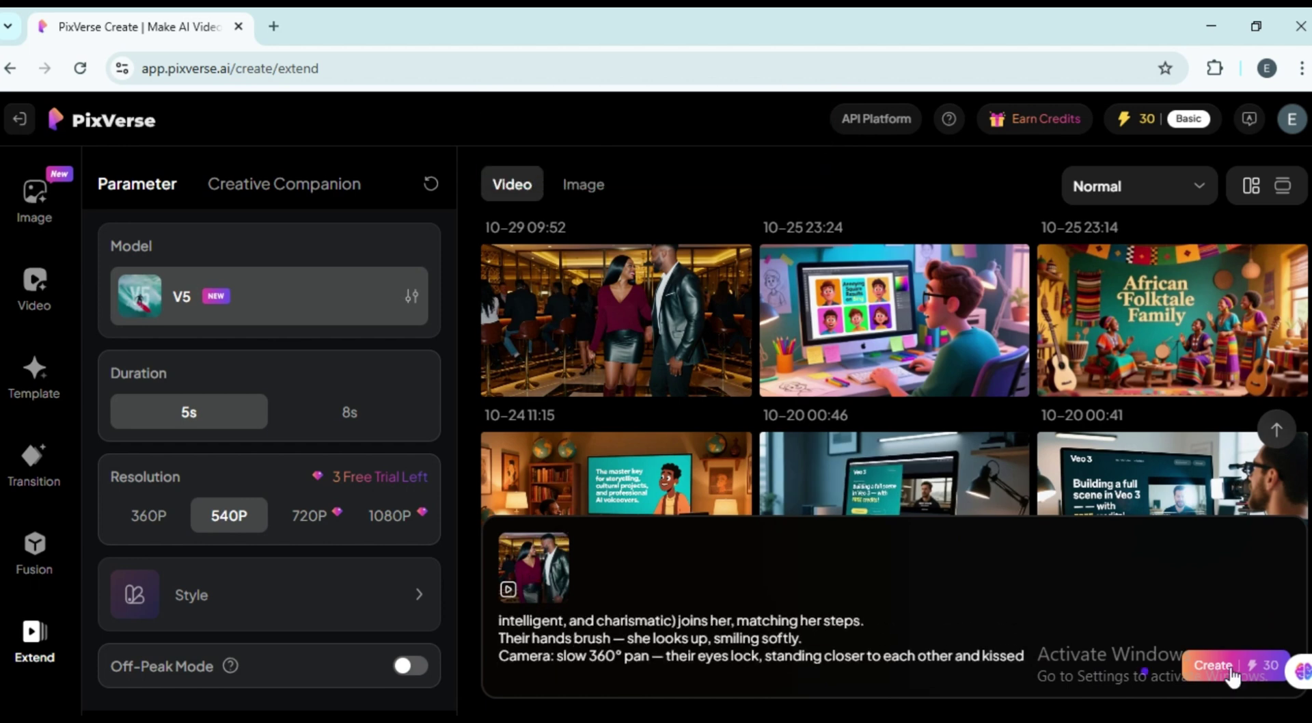
left_click(1232, 677)
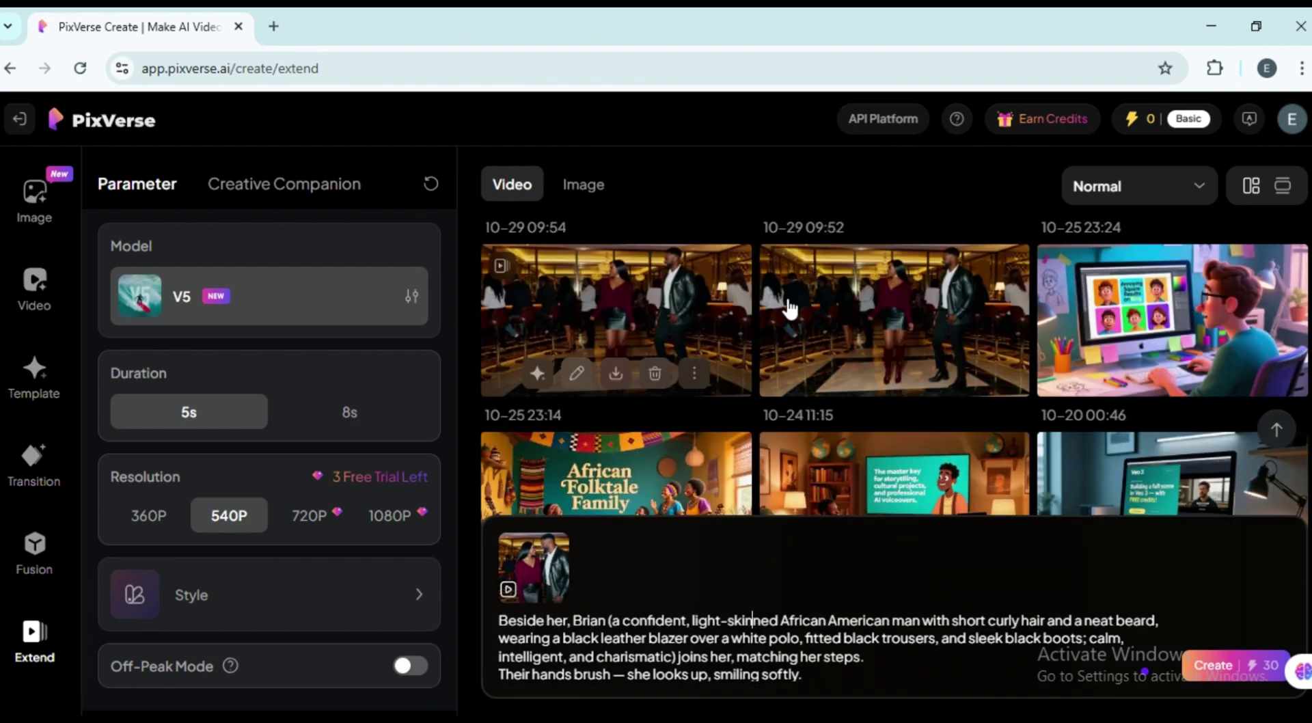
left_click(613, 314)
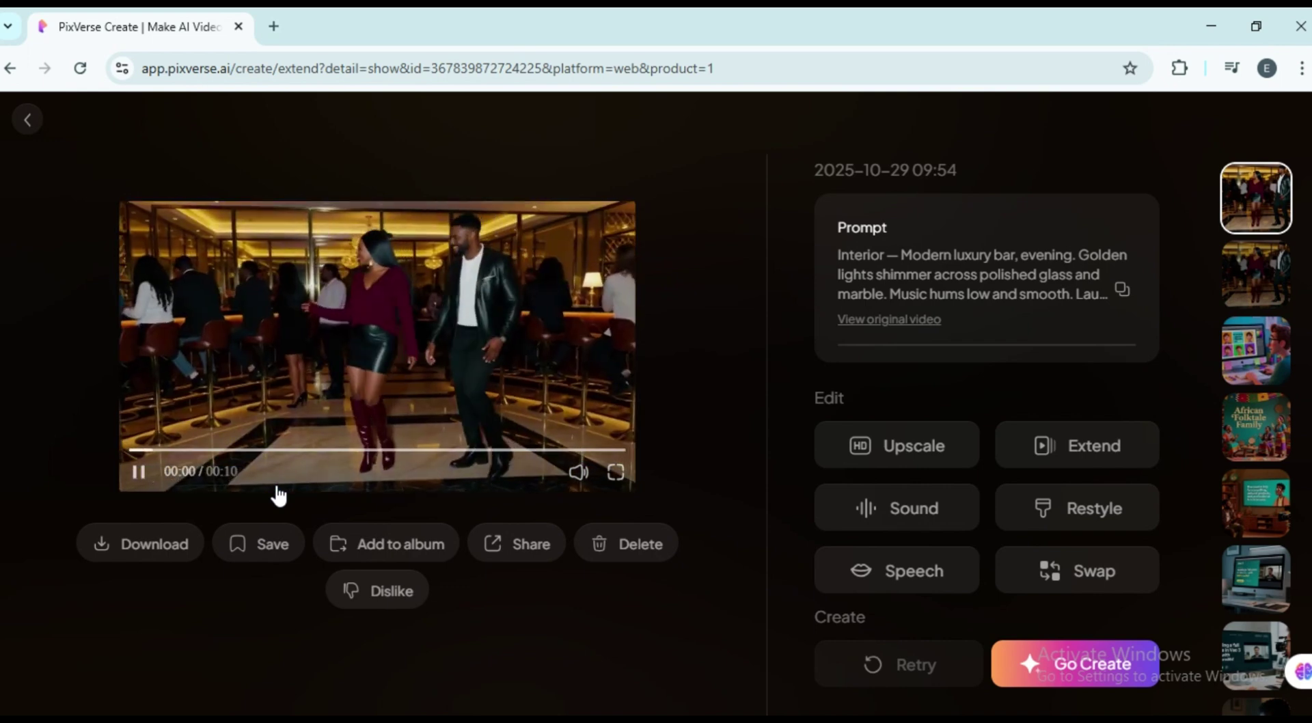
- Close the extended video's details and go back to the PixVerse home page
left_click(19, 121)
left_click(16, 129)
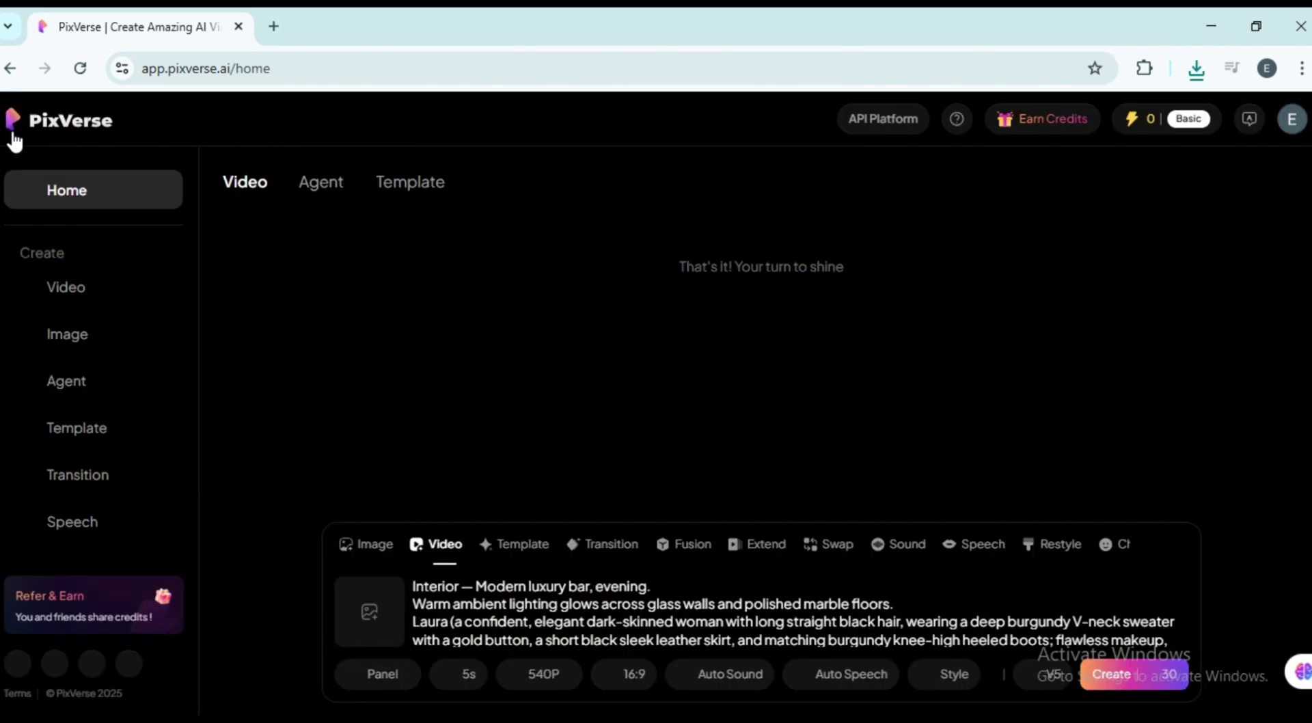